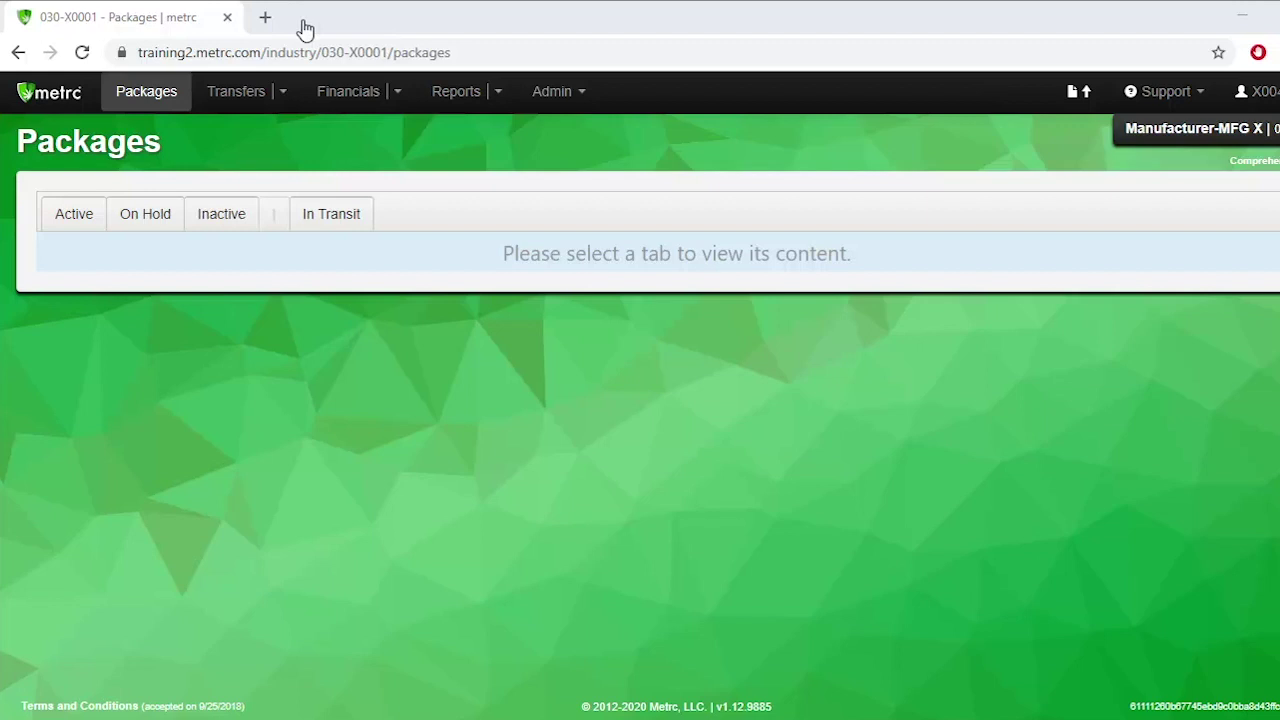
Step: Show the active packages list on the Packages page
click(58, 228)
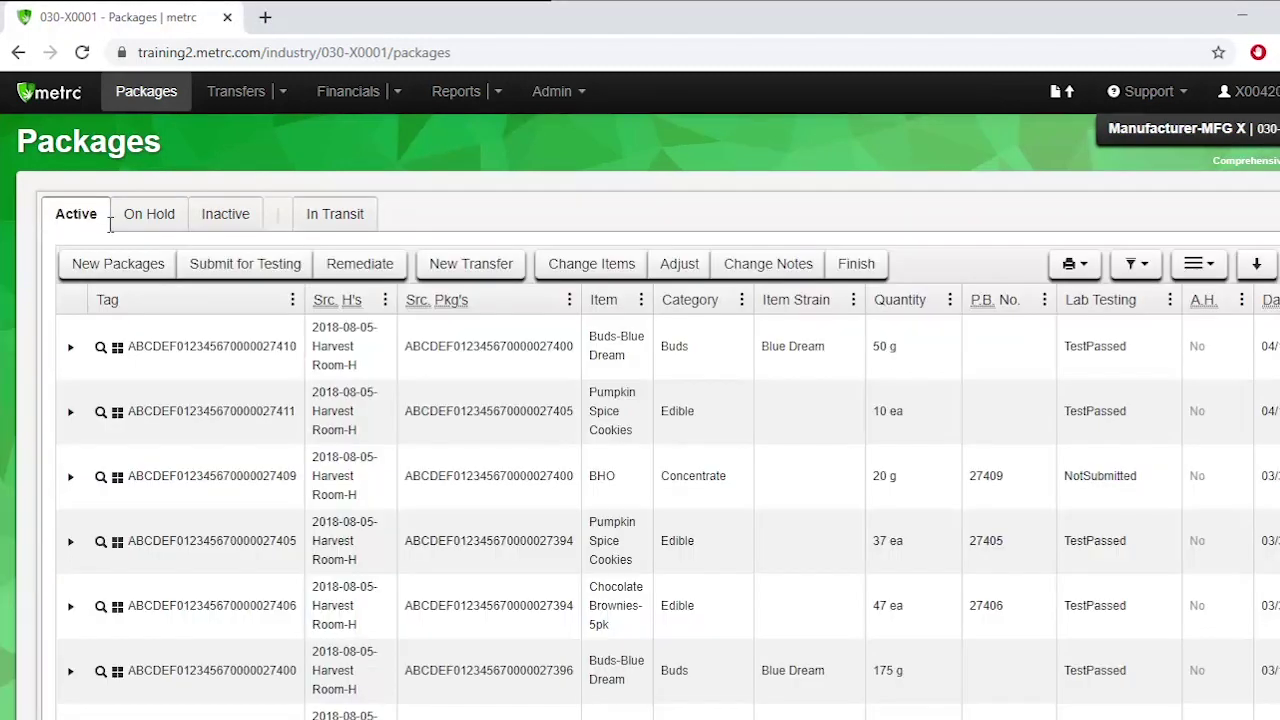
Step: Select the Buds-Blue Dream …27410 and Pumpkin Spice Cookies …27411 packages and start a New Transfer
click(290, 343)
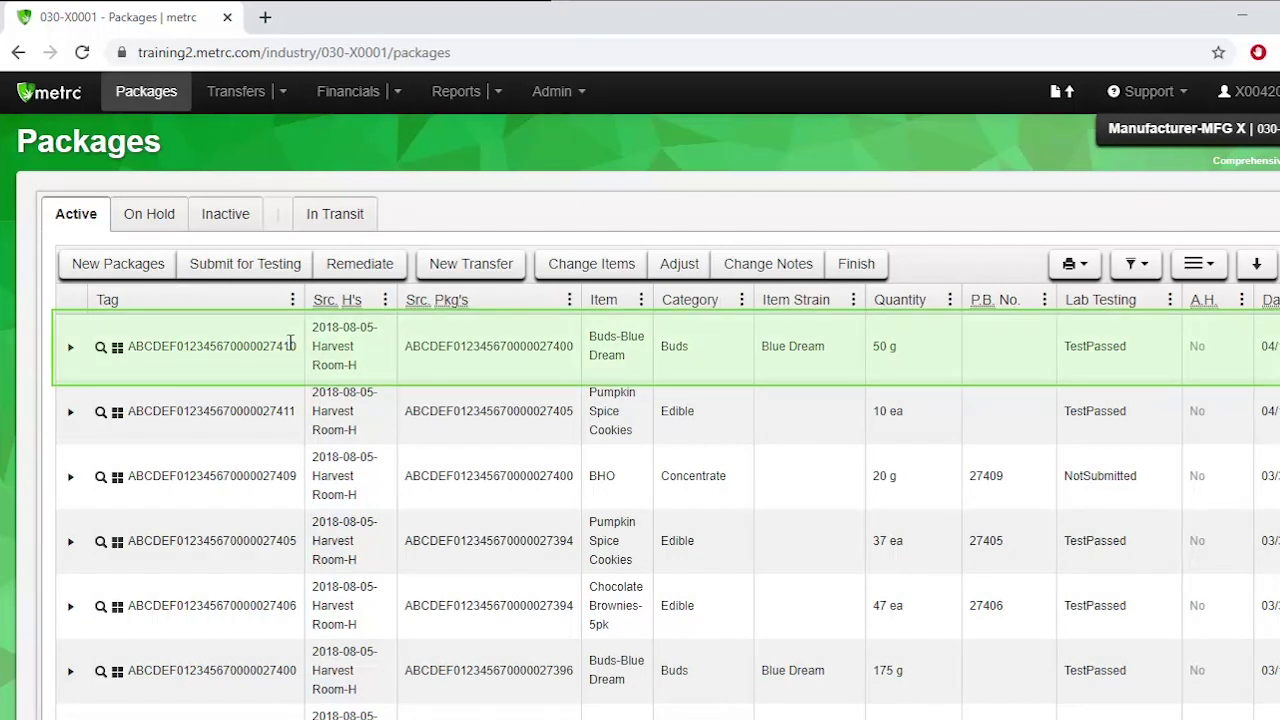
click(290, 343)
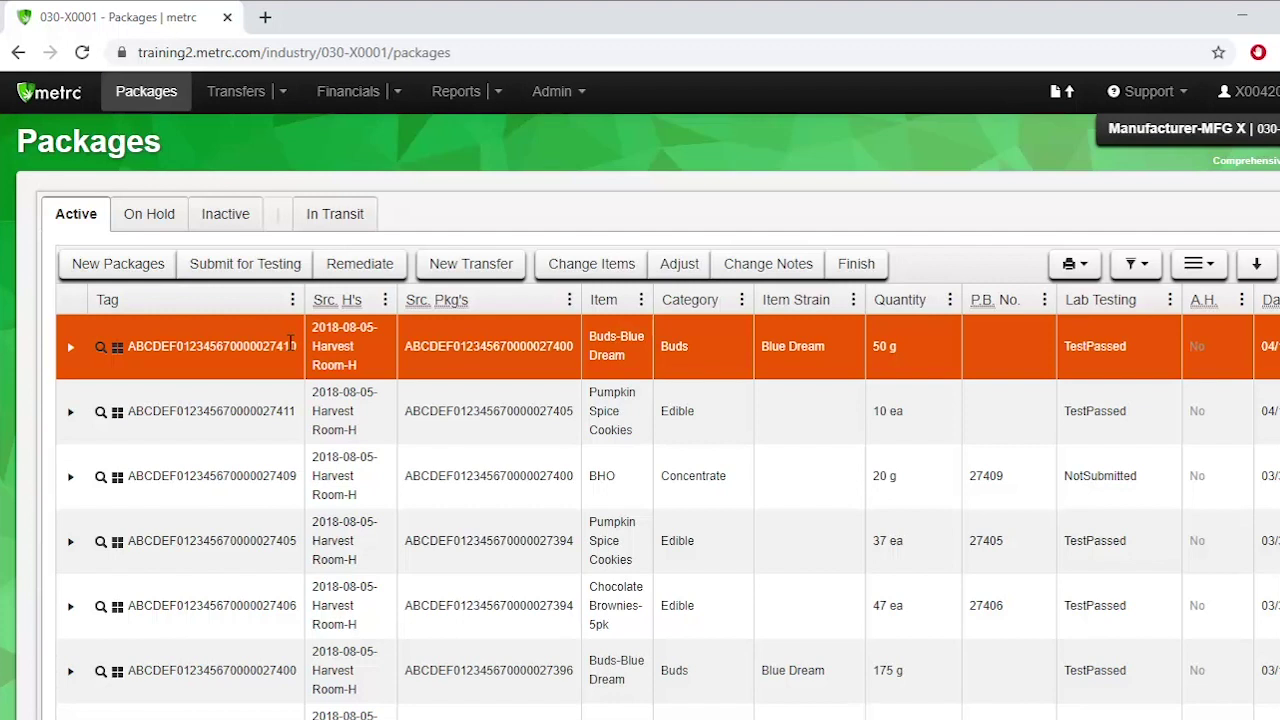
click(328, 410)
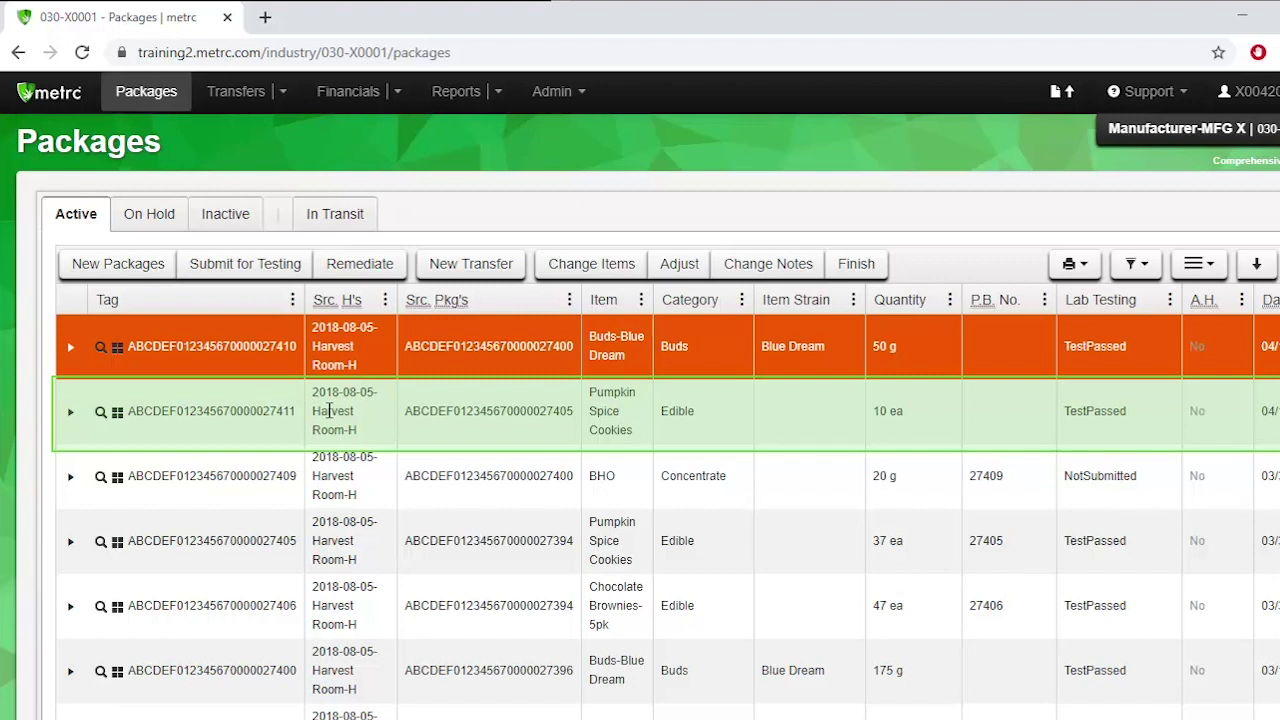
click(328, 410)
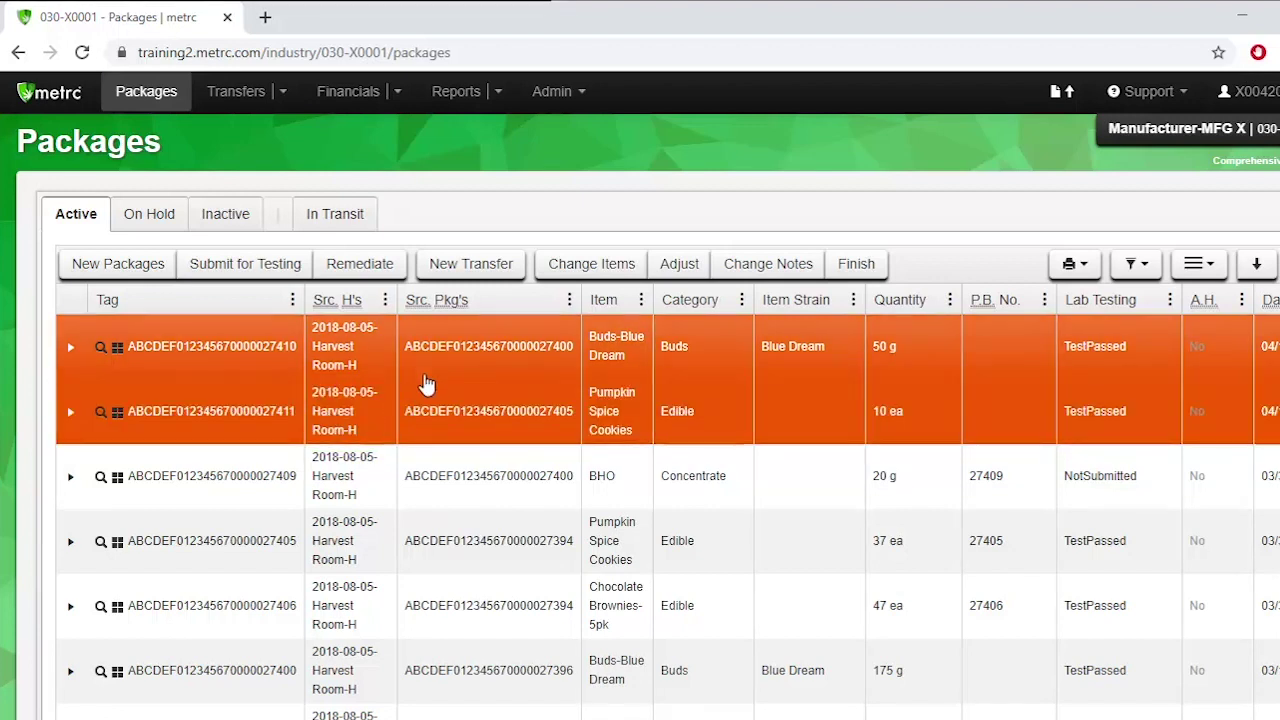
click(463, 268)
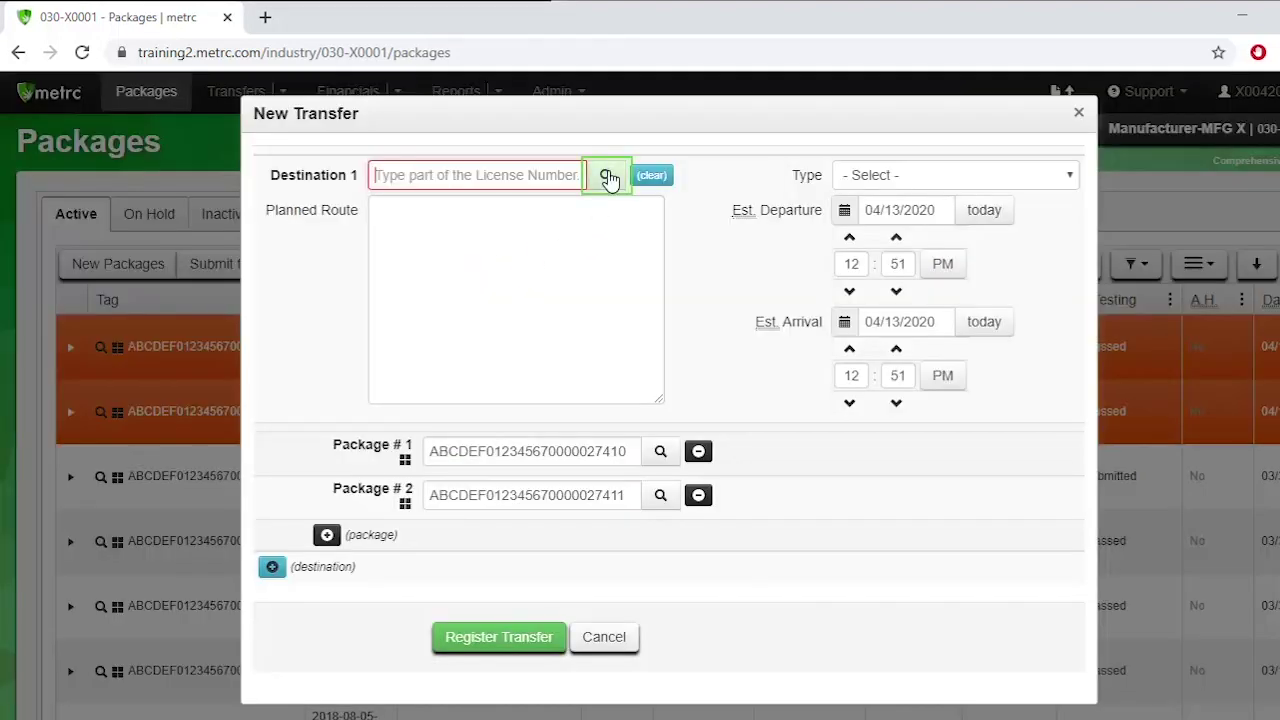
Step: Set Destination 1 to the OR Lofty Establishment recreational retailer, license 050-X0001, found on page 3
click(609, 178)
scroll(557, 291, down, 3)
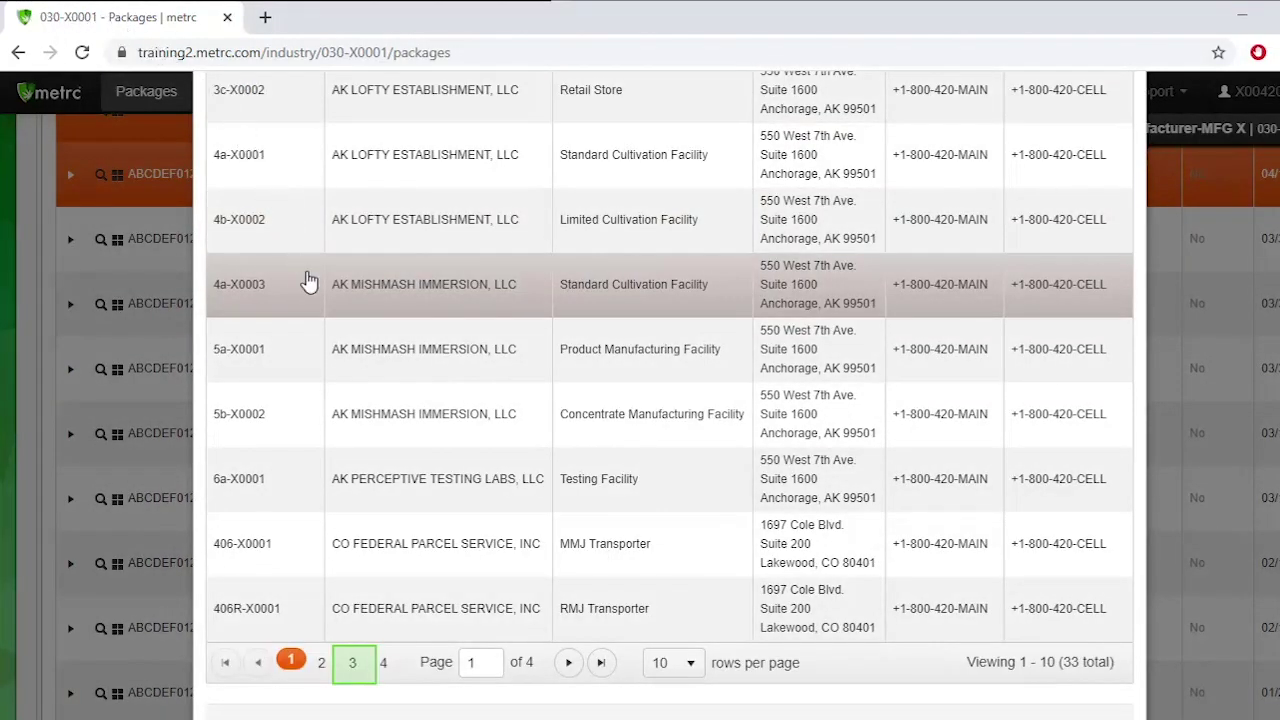
click(353, 672)
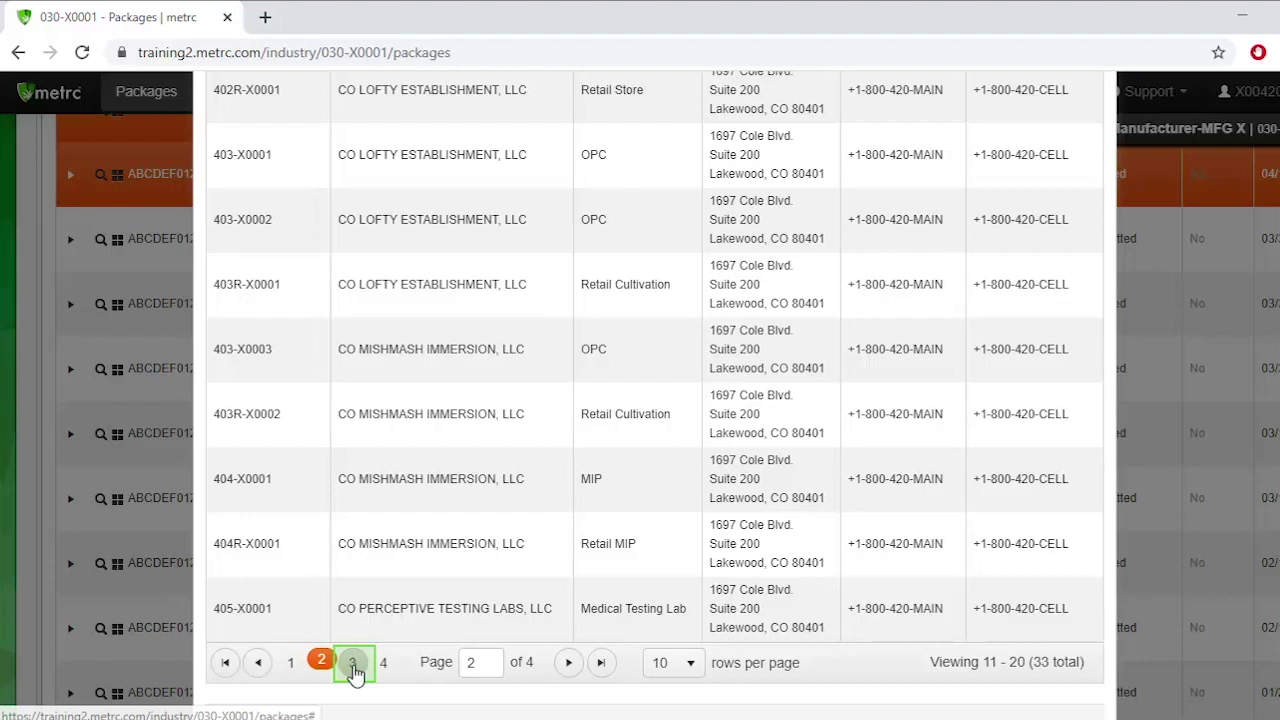
click(353, 670)
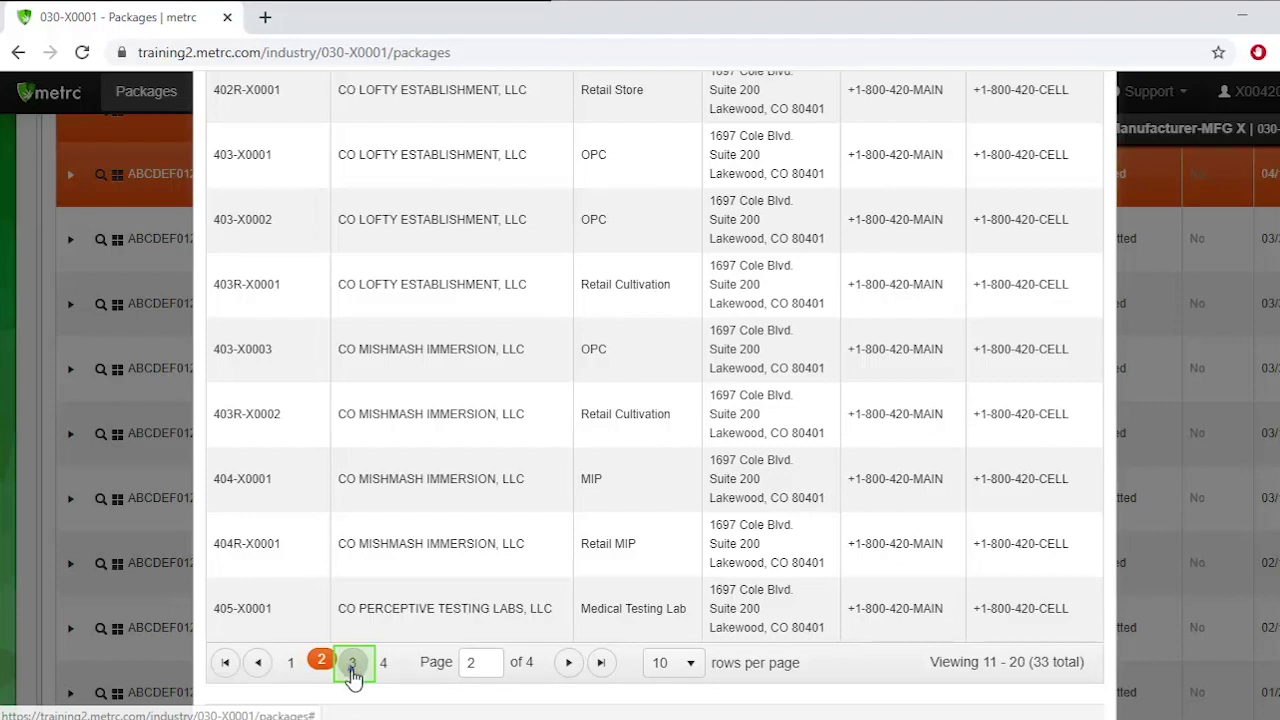
scroll(588, 316, up, 1)
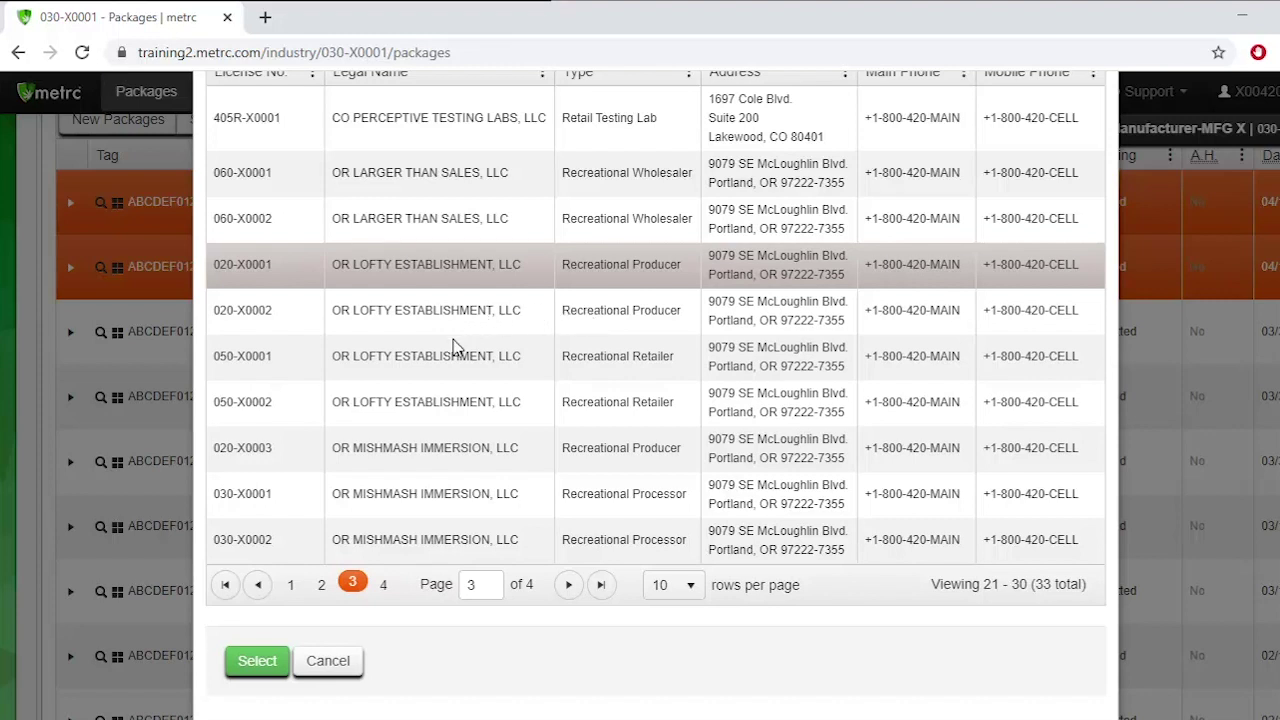
click(447, 370)
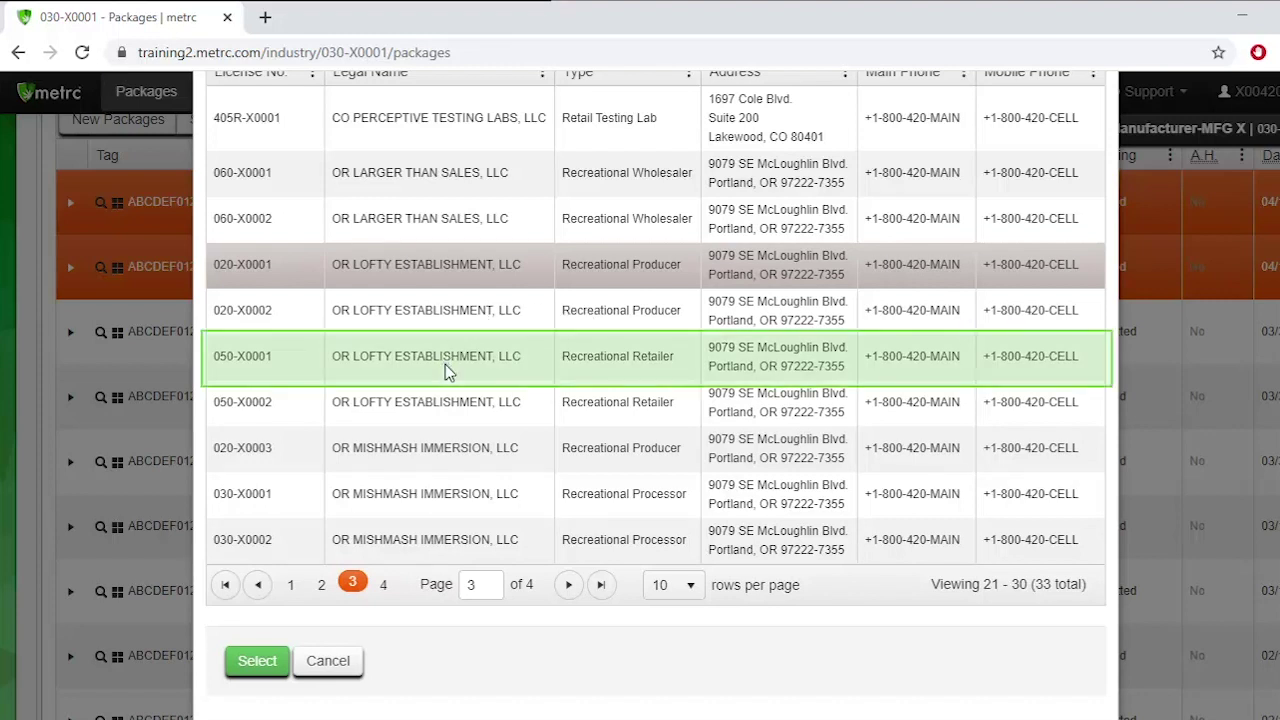
click(445, 366)
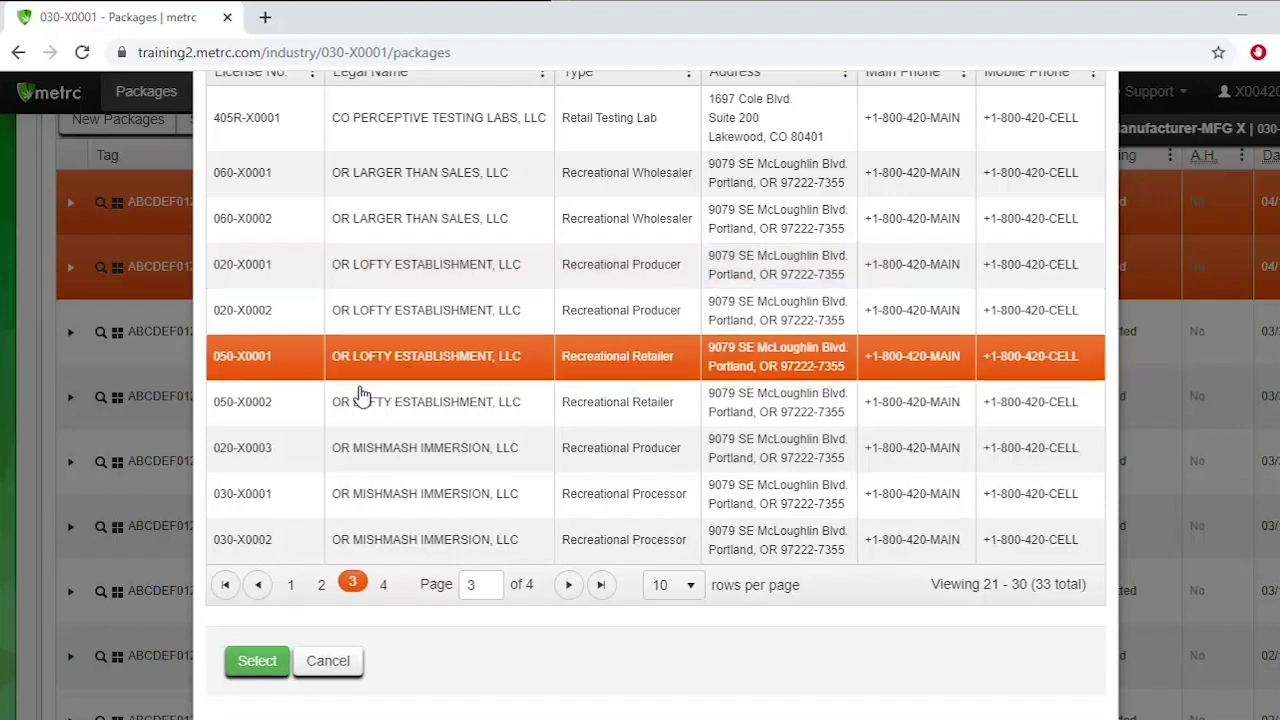
click(258, 661)
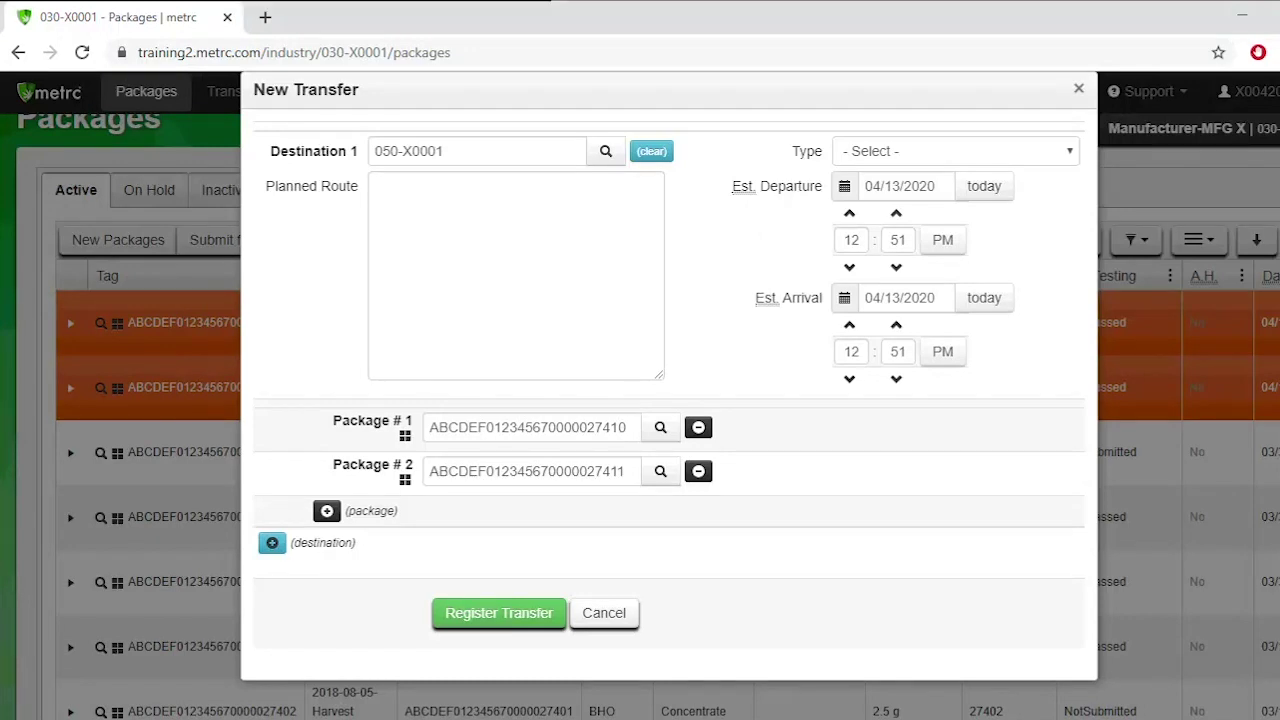
Step: Set transfer type to Unaffiliated Transfer with planned route 'Rt on Main, Left on Broadway'
click(937, 163)
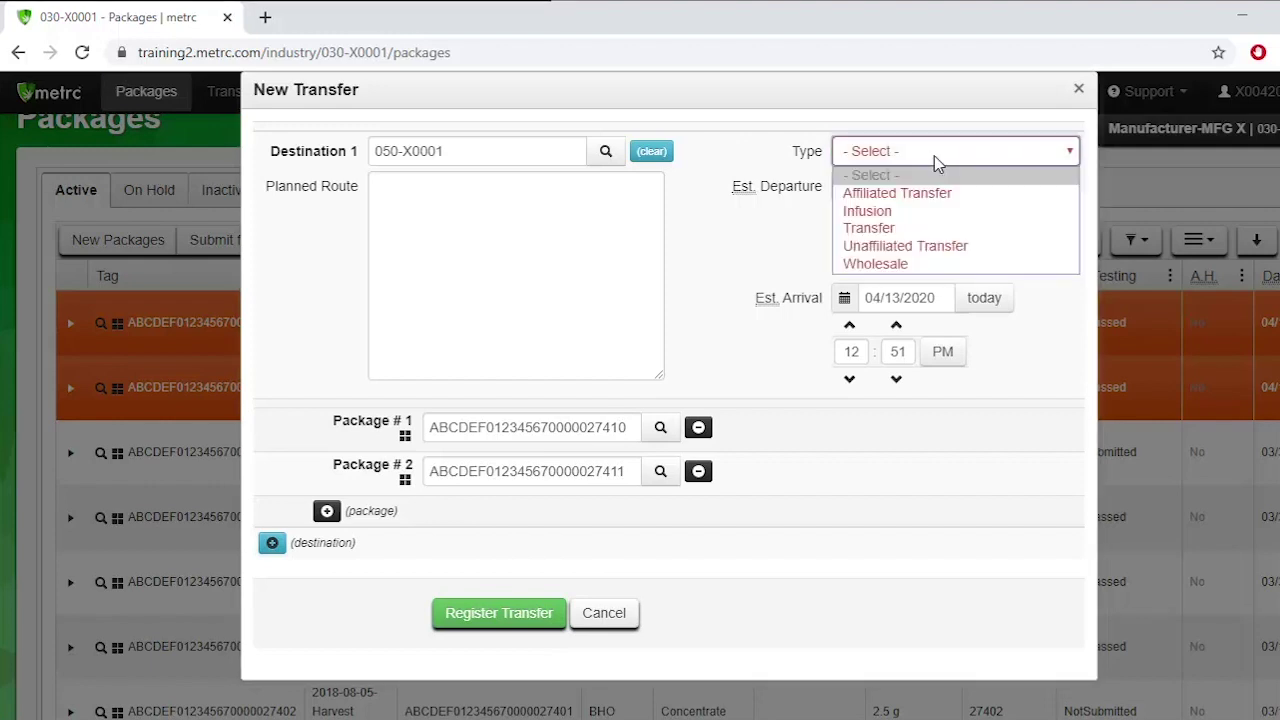
click(930, 246)
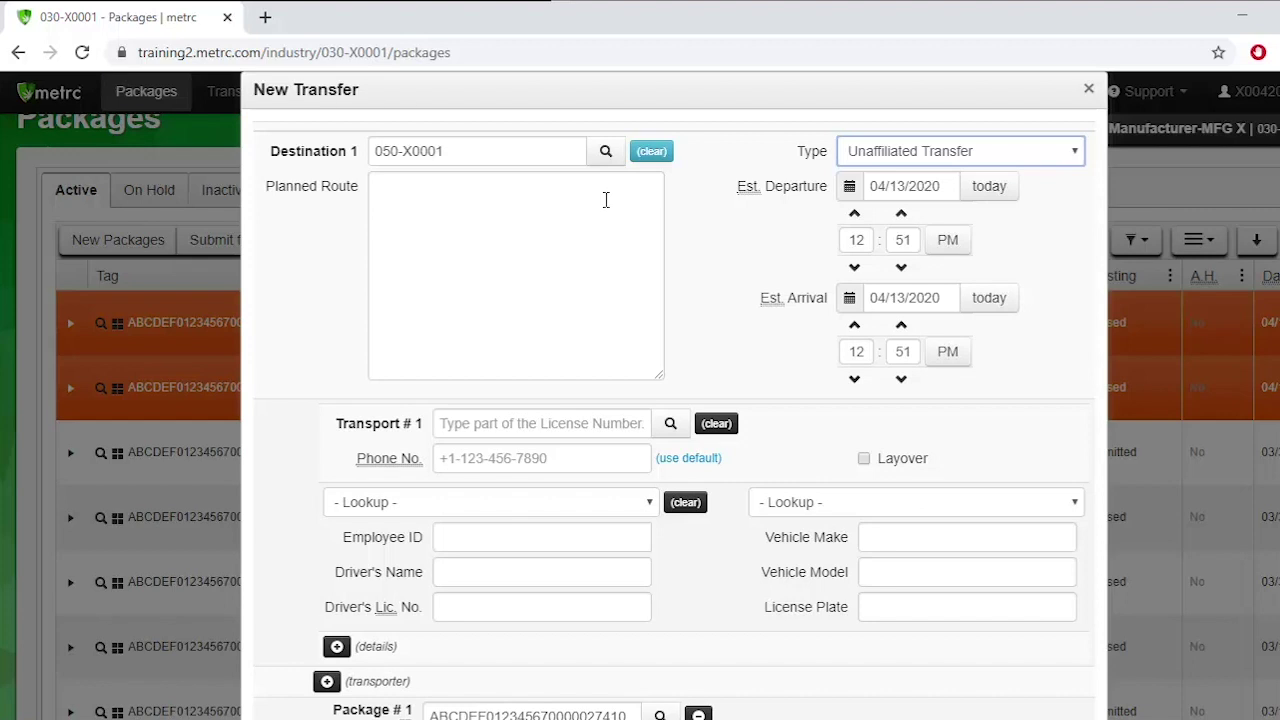
click(605, 200)
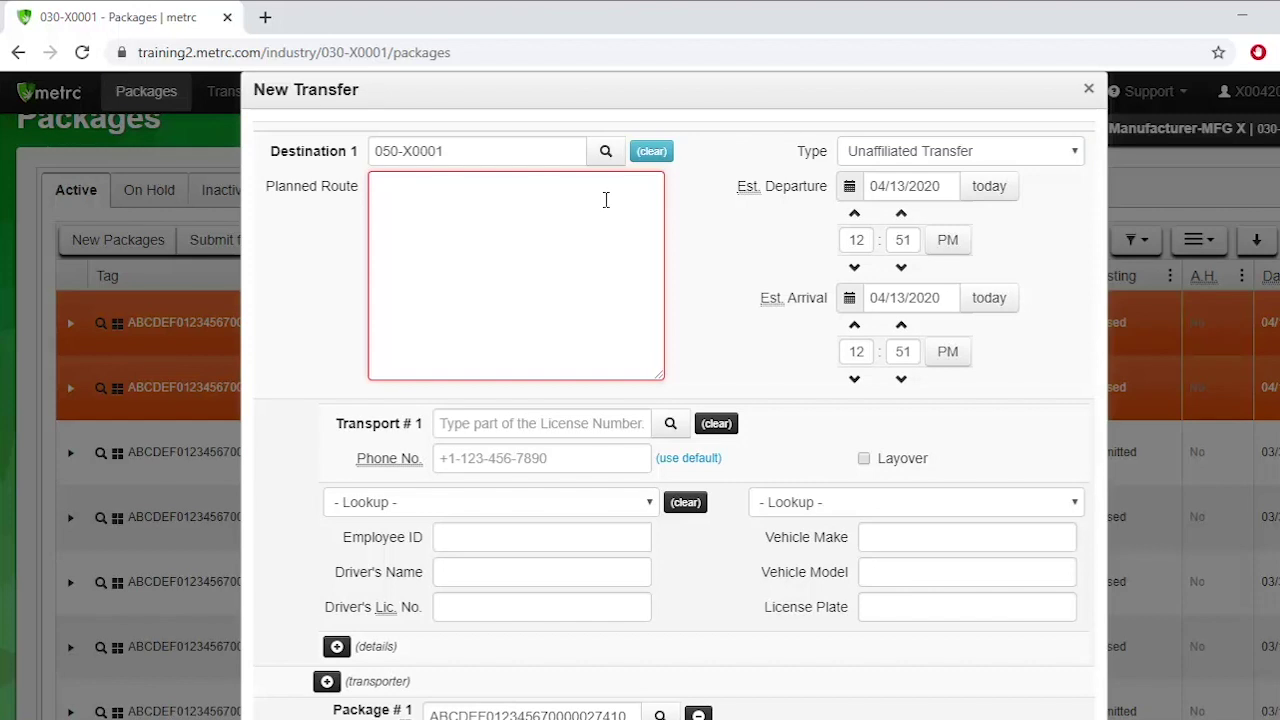
text(Rt)
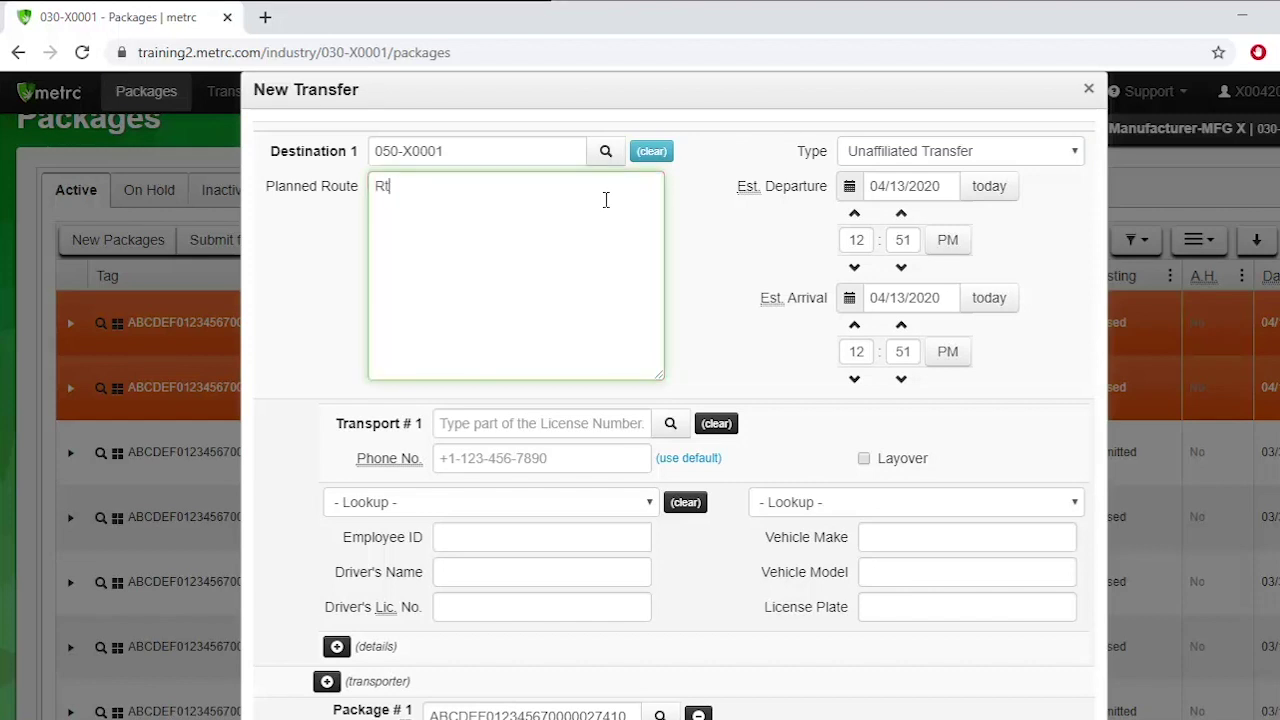
text( on Main, Left on Broadway)
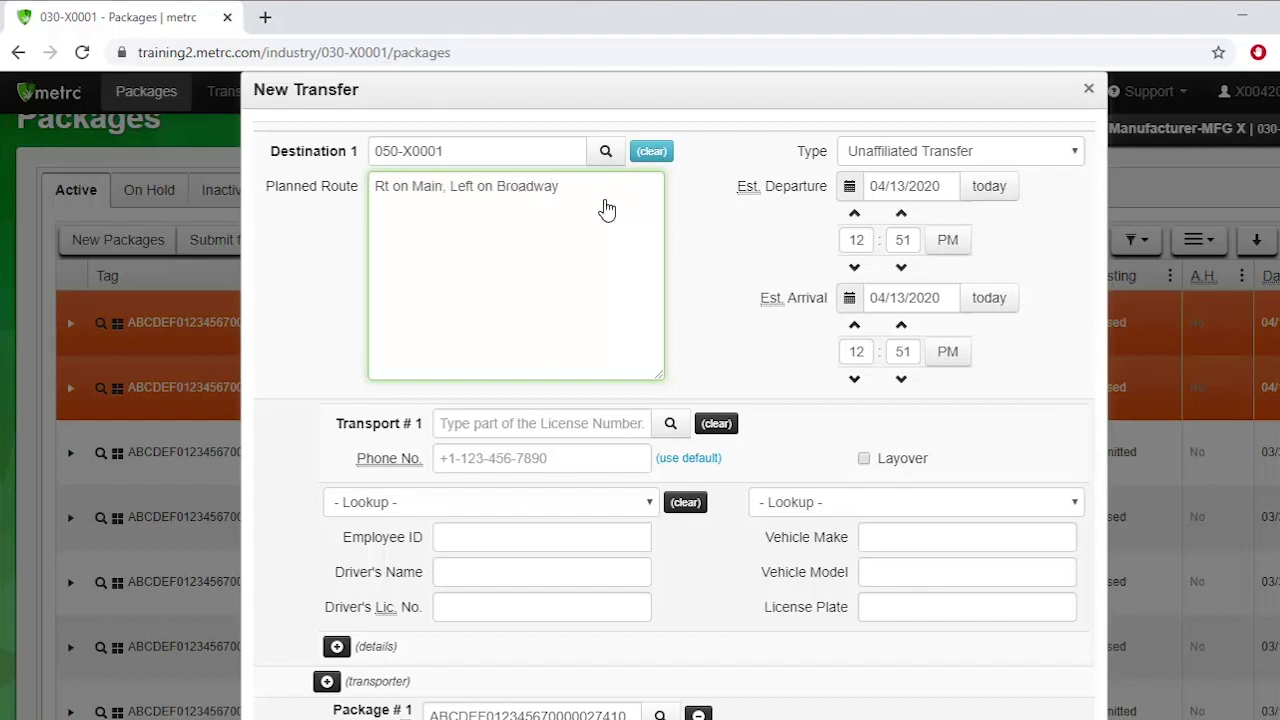
Step: Choose transporter 406R-X0001 as Transport #1 and fill in the transporter's phone number
click(671, 424)
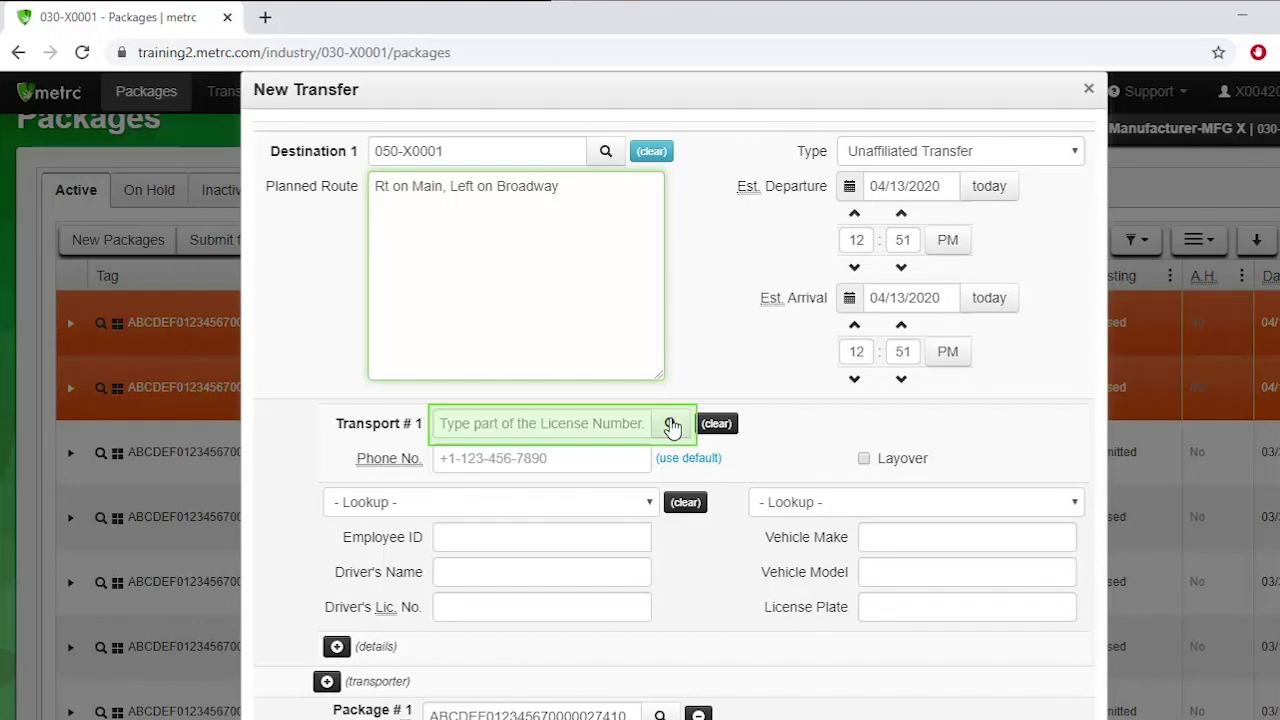
click(671, 424)
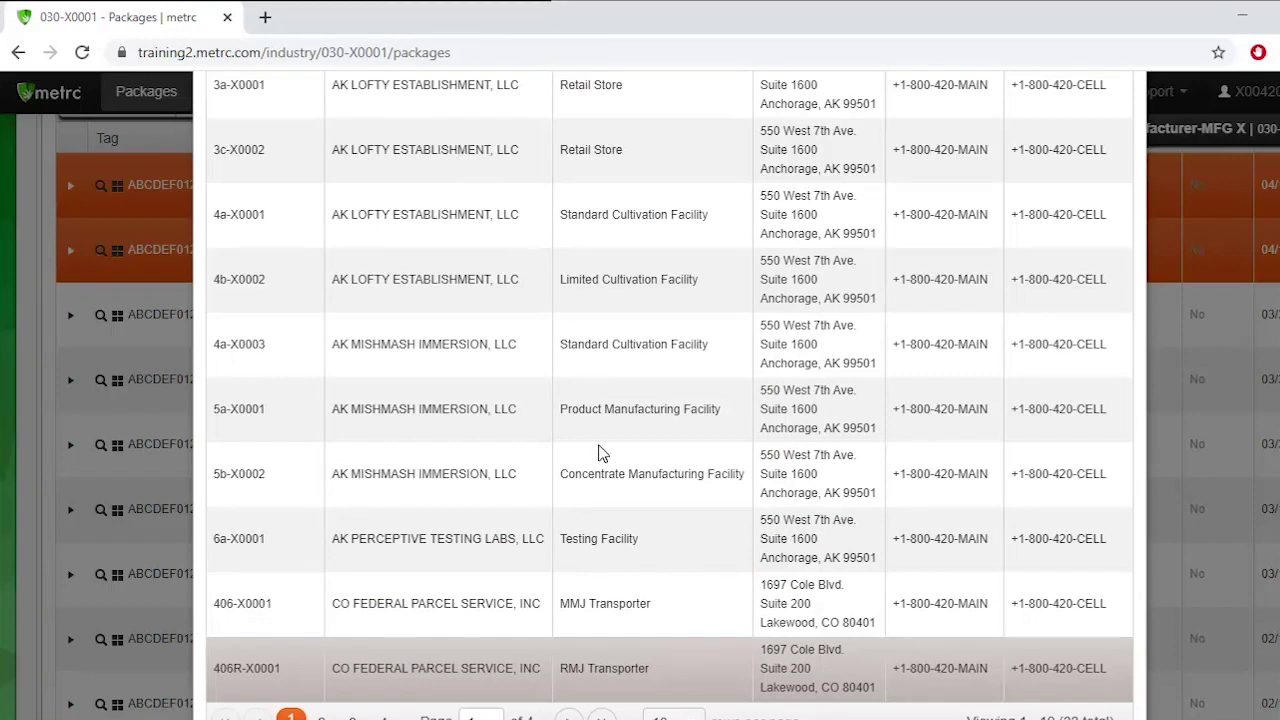
click(618, 660)
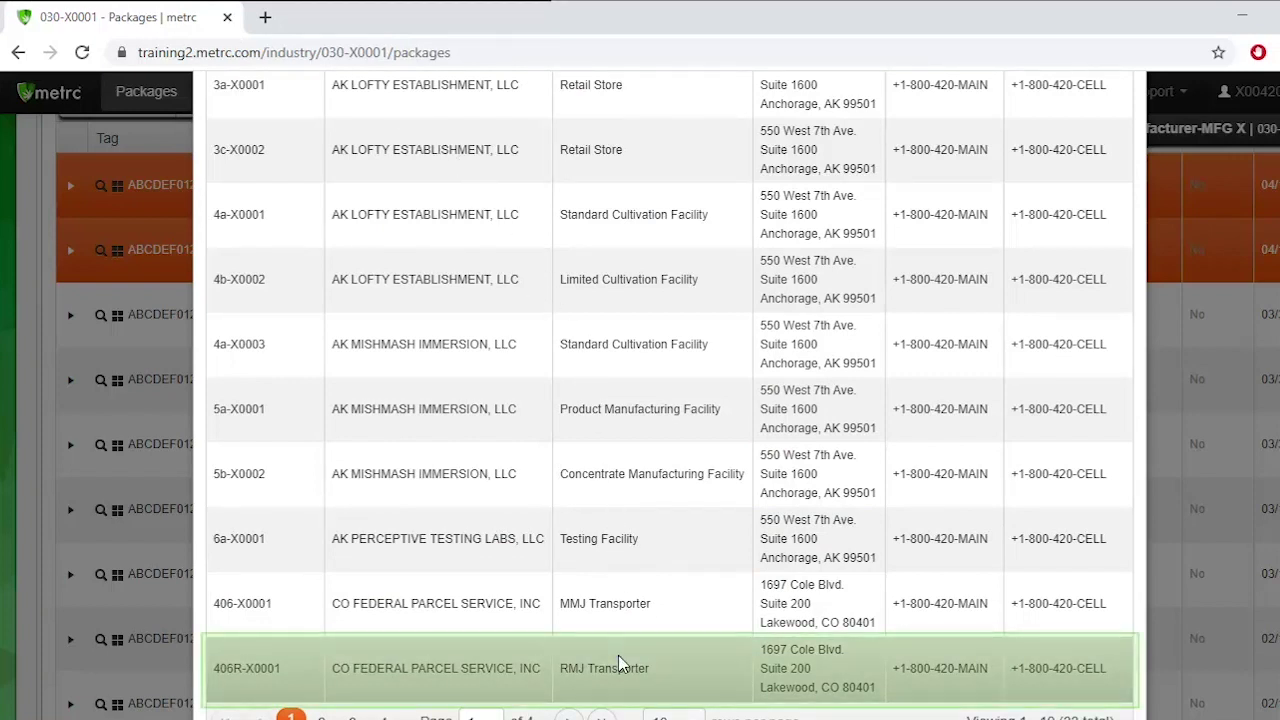
click(618, 655)
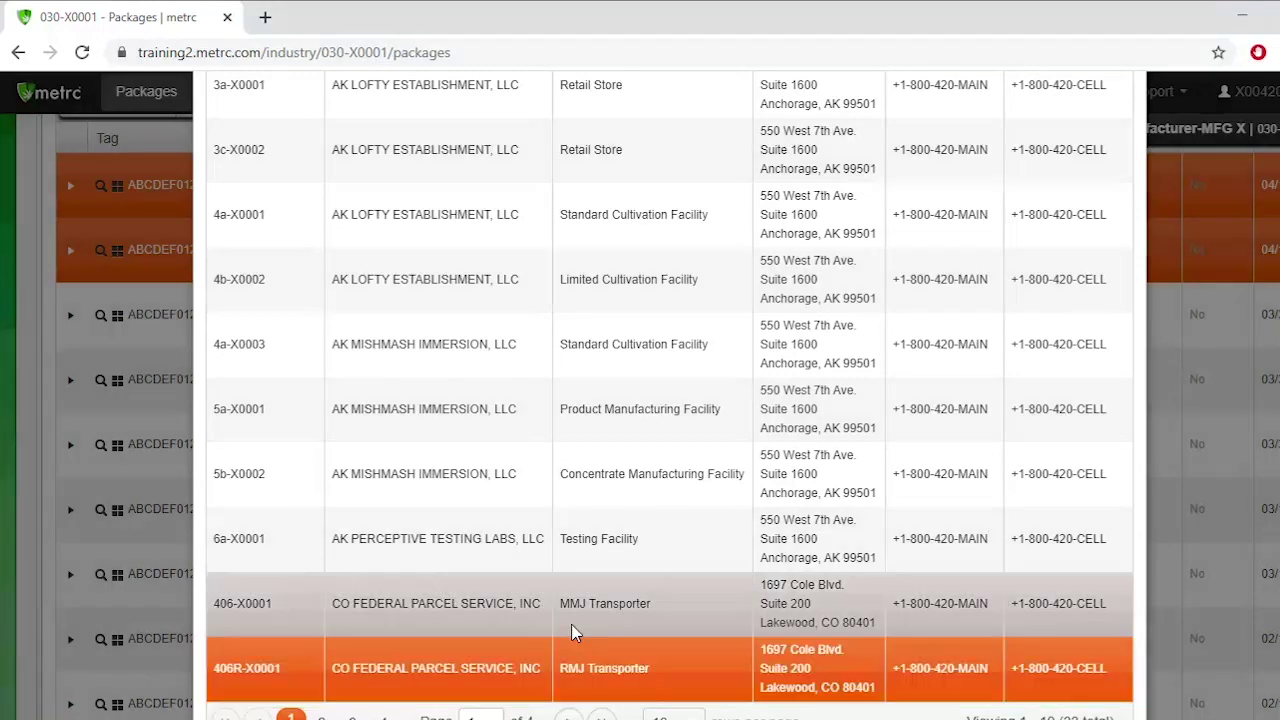
scroll(449, 586, down, 3)
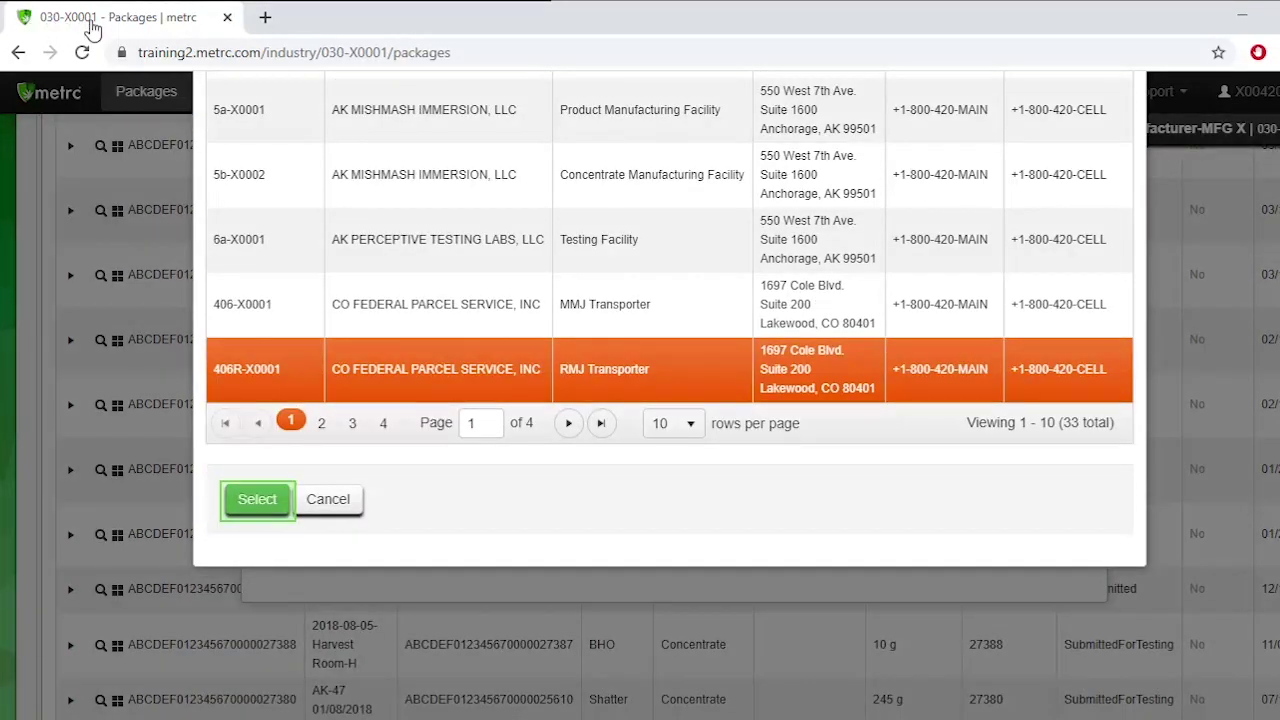
click(257, 499)
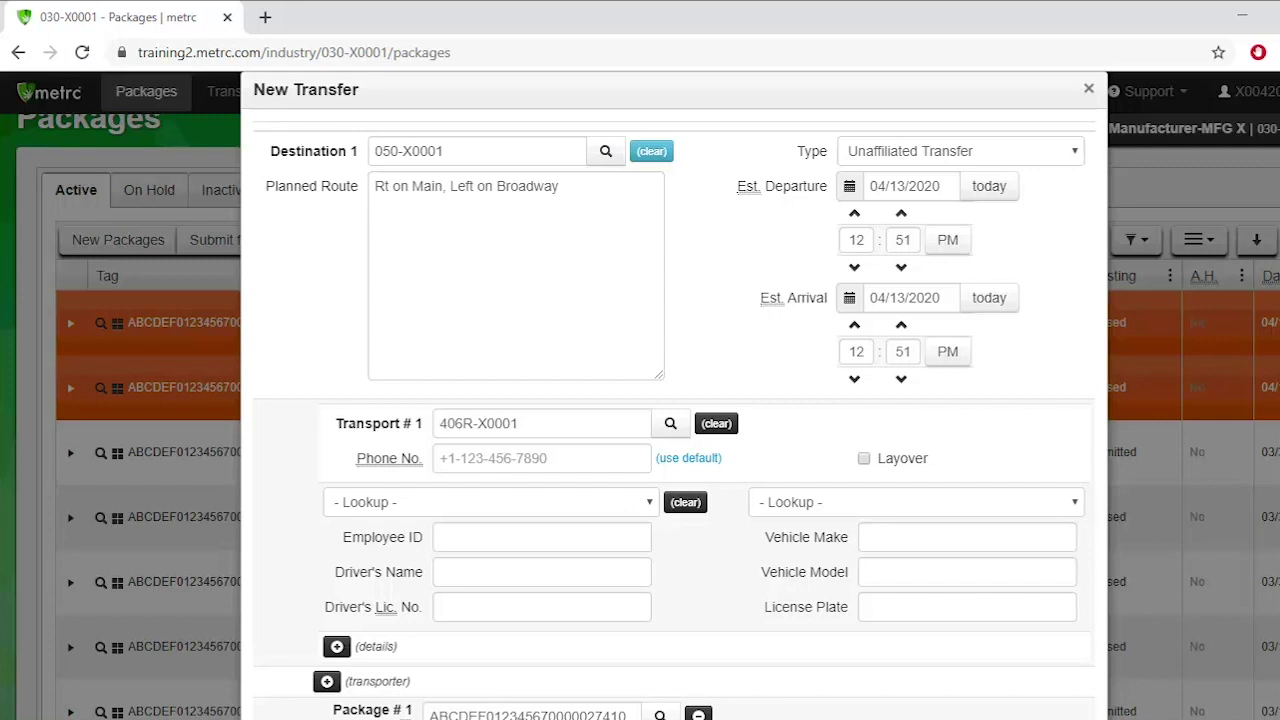
click(609, 456)
text(123-456-7890)
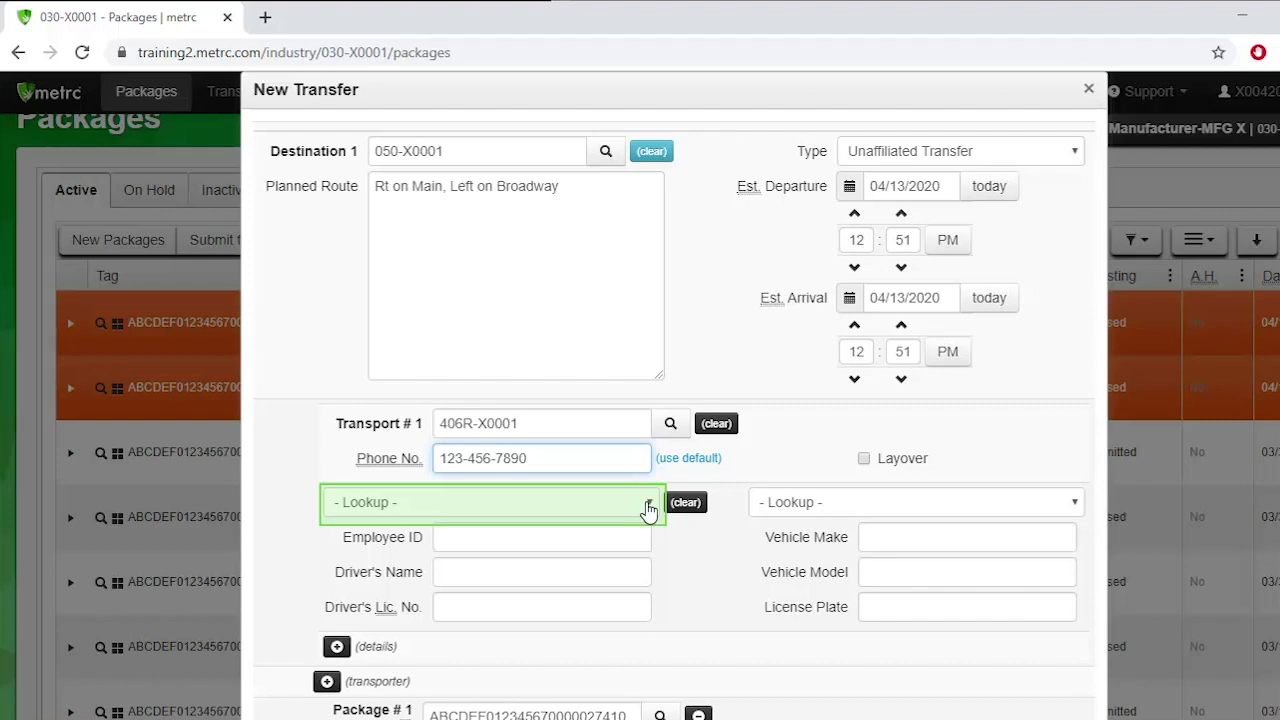
Step: Assign the second listed driver and the Toyota Tacoma vehicle to the transport
click(648, 508)
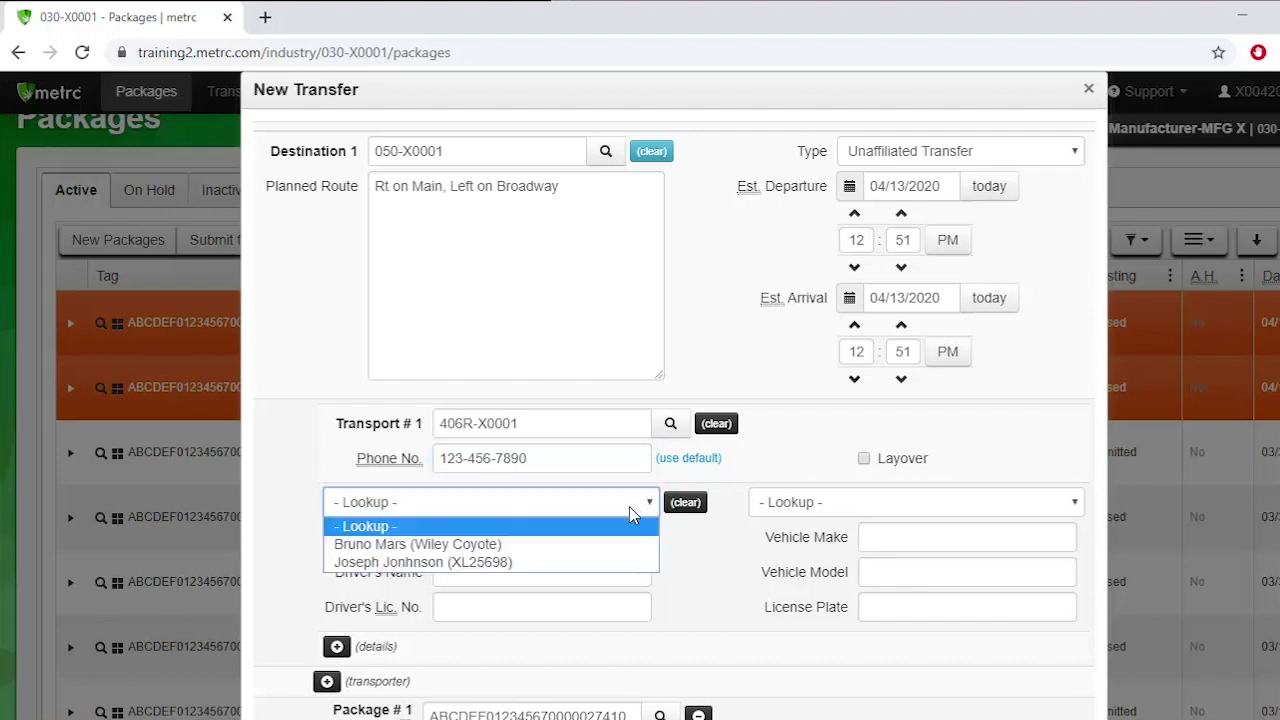
click(620, 563)
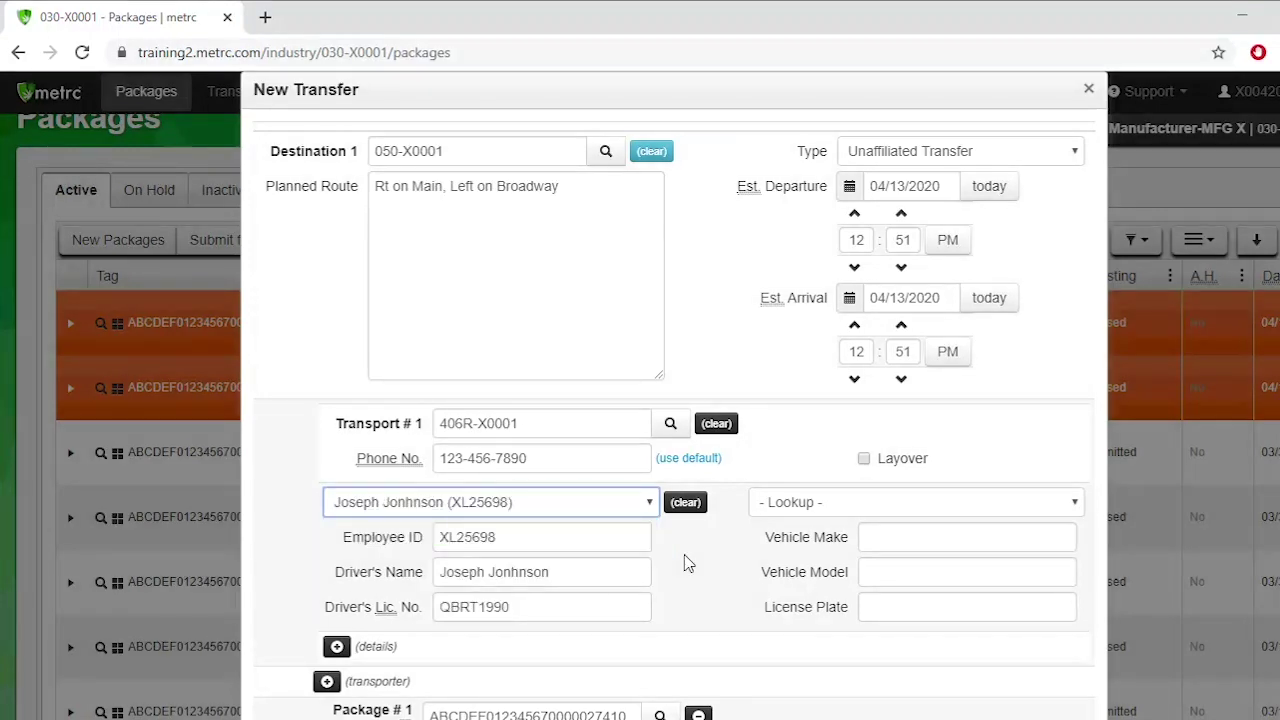
scroll(686, 563, down, 2)
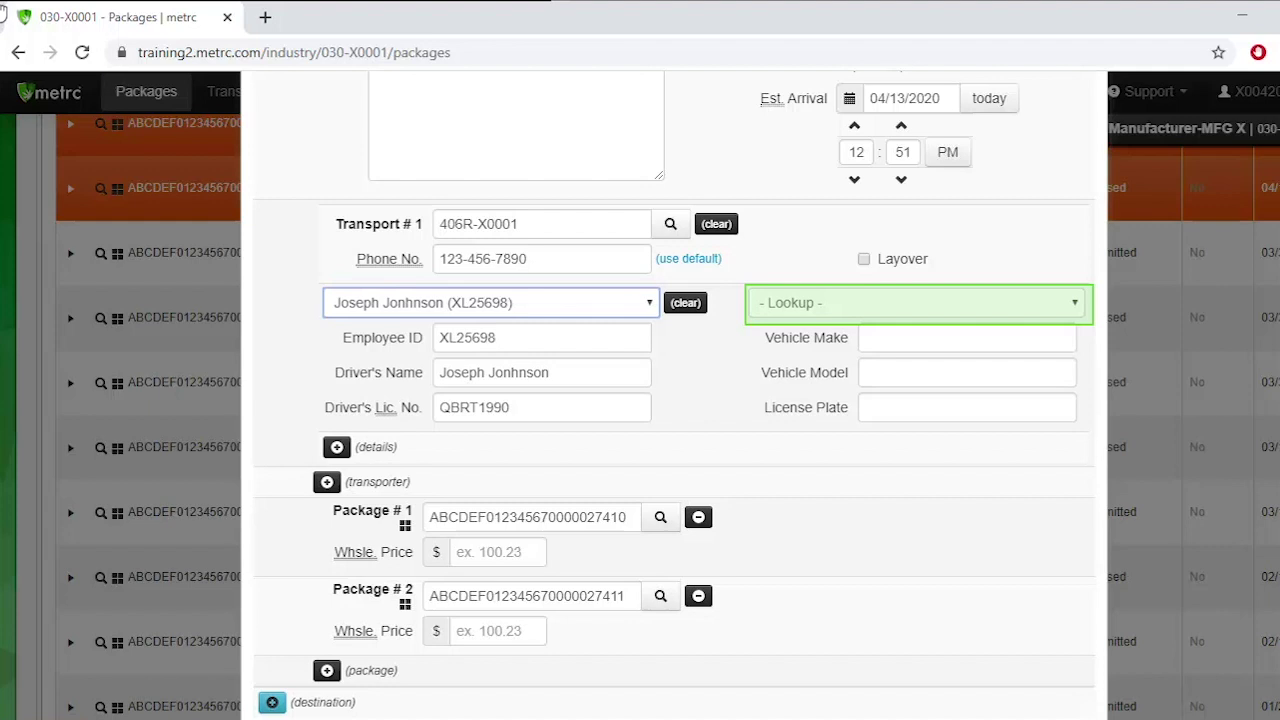
click(914, 312)
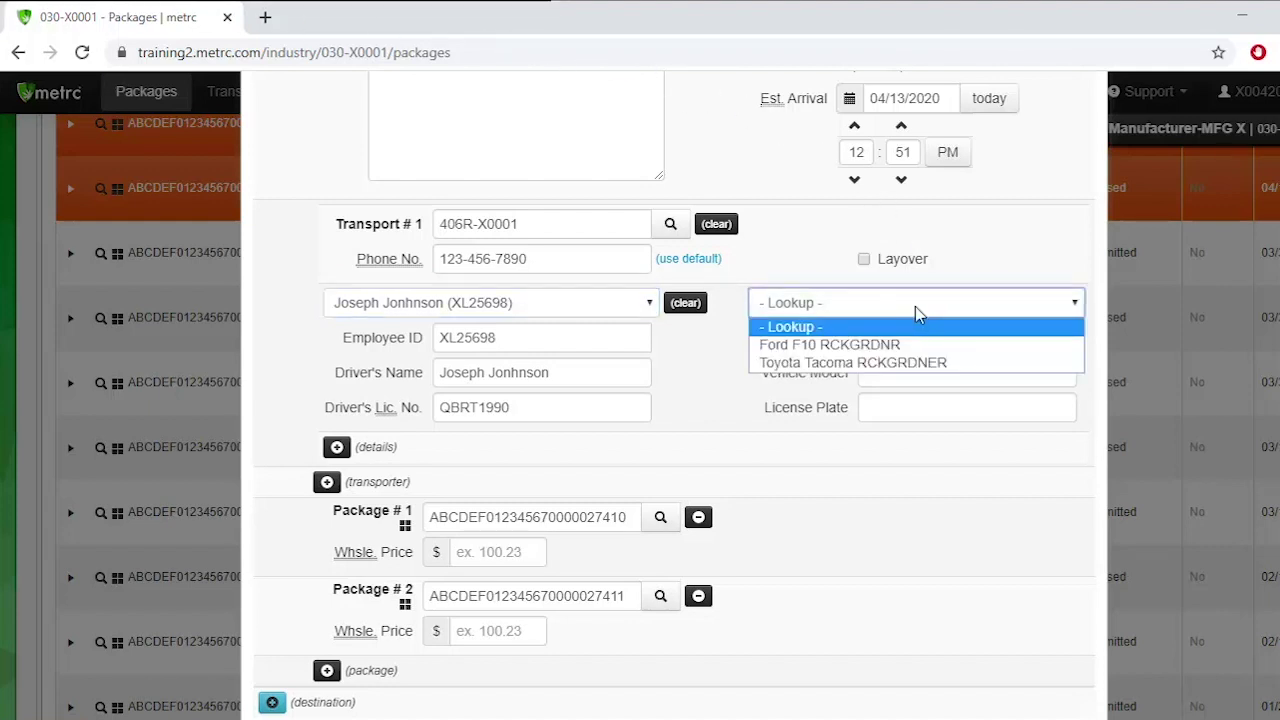
click(929, 362)
scroll(846, 474, down, 1)
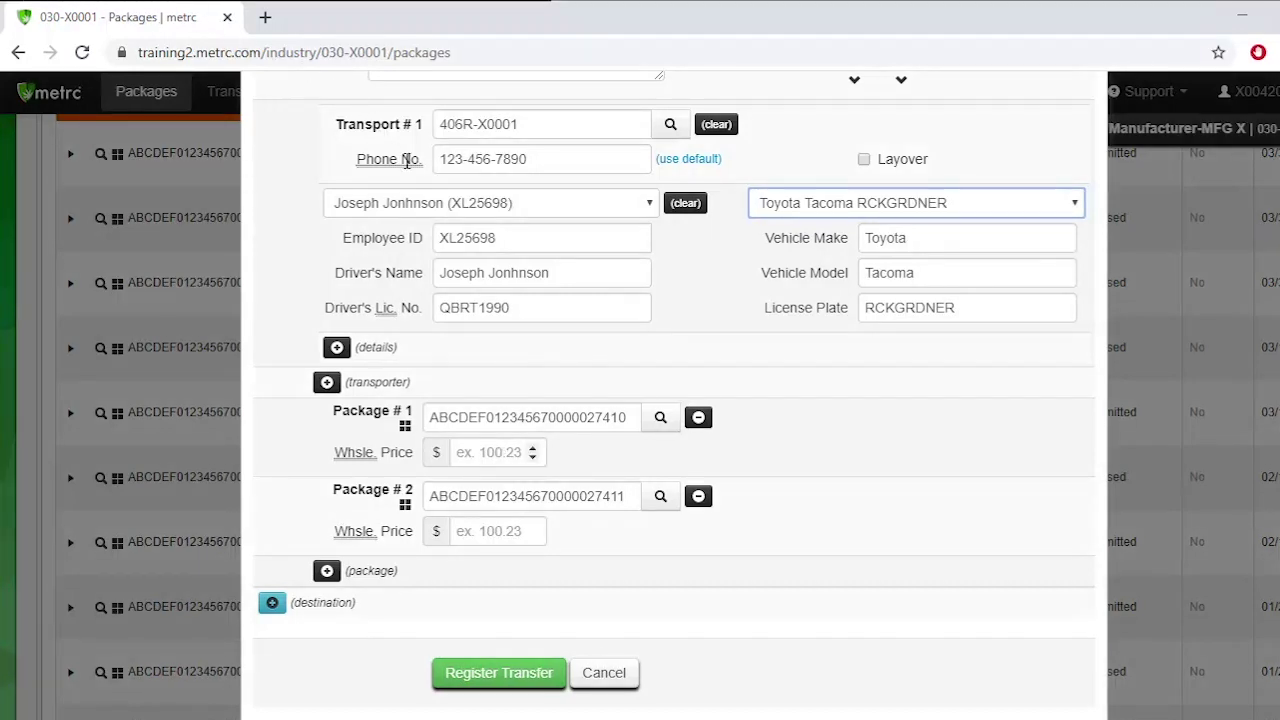
Step: Enter a wholesale price of 50 for both packages and register the transfer
click(488, 459)
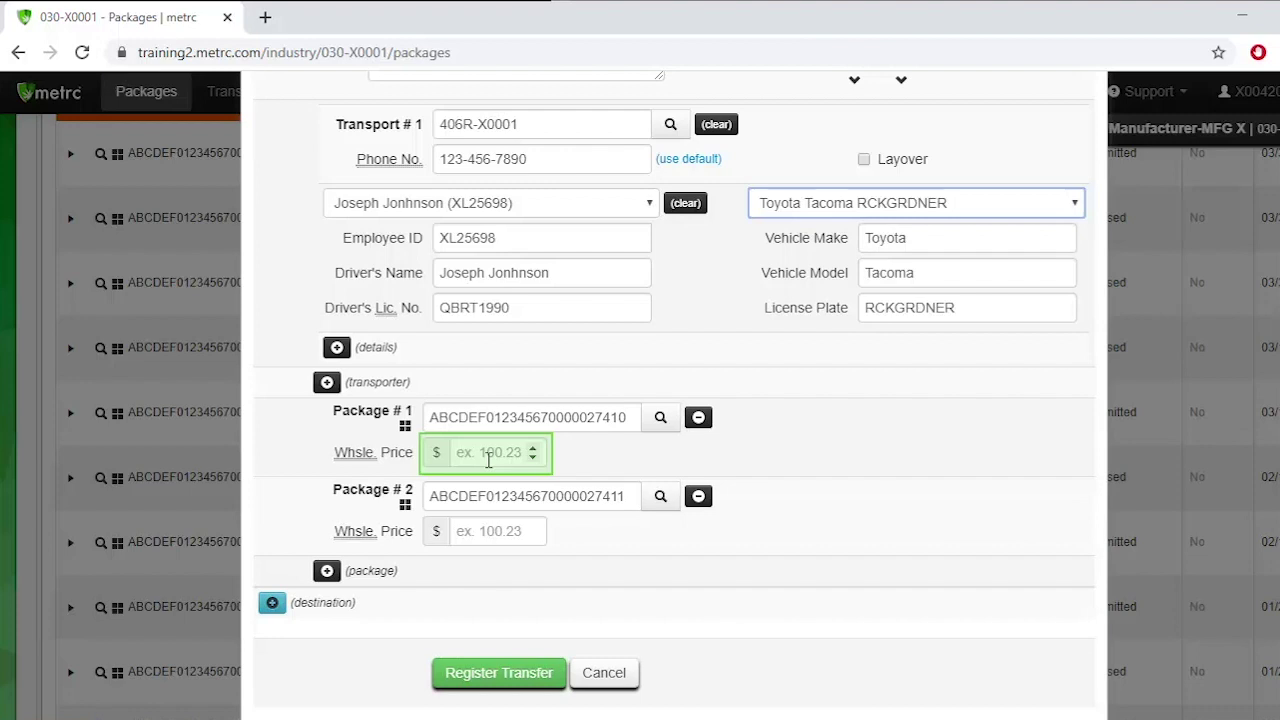
click(488, 458)
text(50)
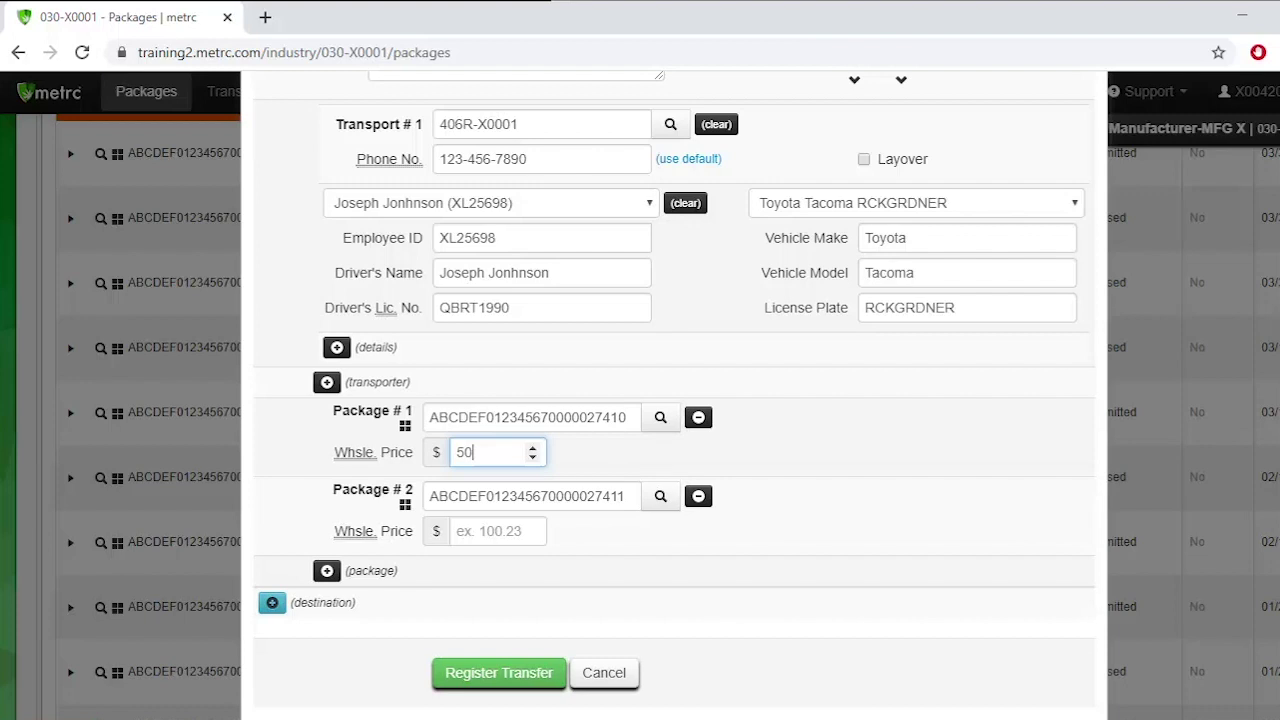
click(510, 523)
text(50)
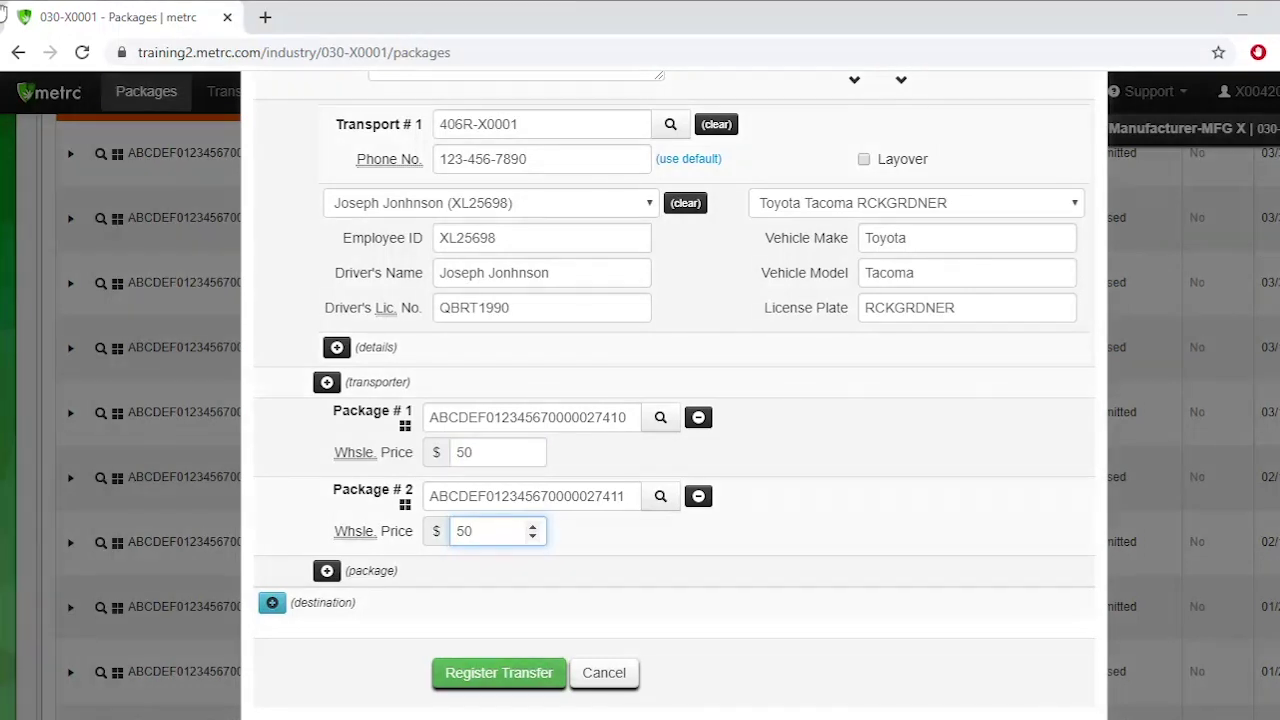
click(508, 676)
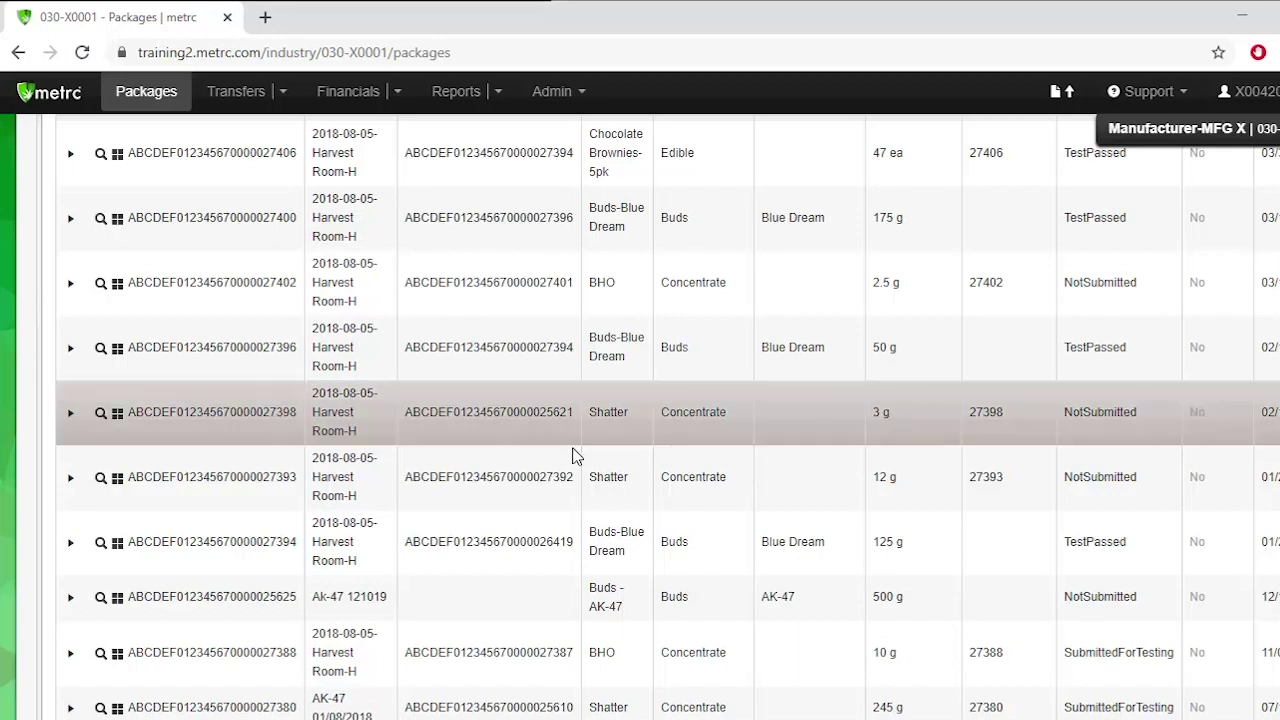
Step: Open Licensed Transfers, Outgoing tab, and select the new two-package manifest to 050-X0001
scroll(590, 400, up, 4)
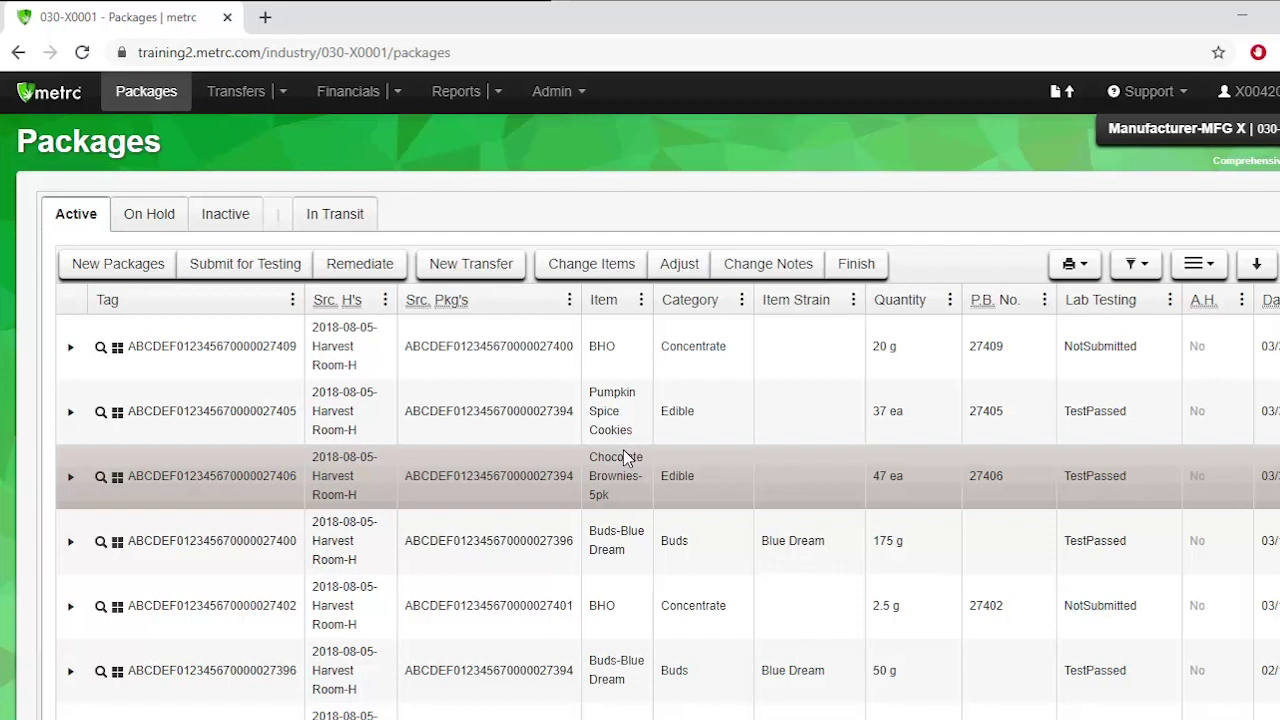
click(243, 102)
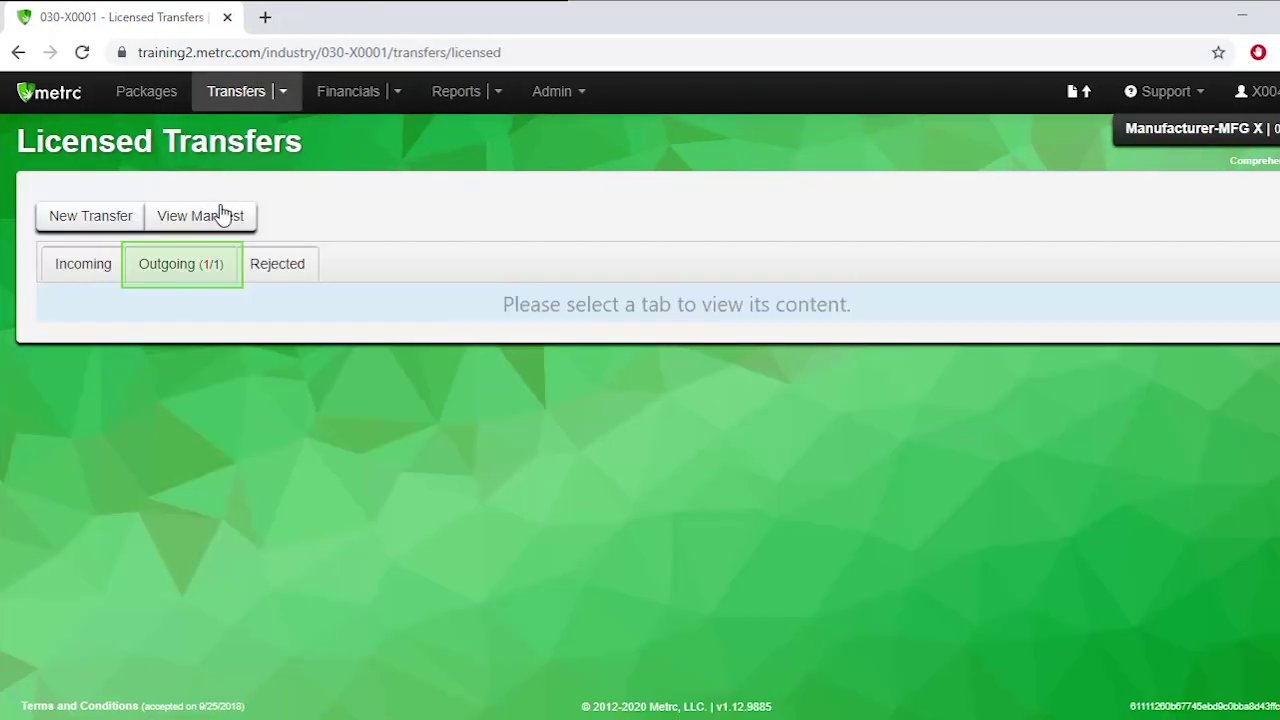
click(222, 268)
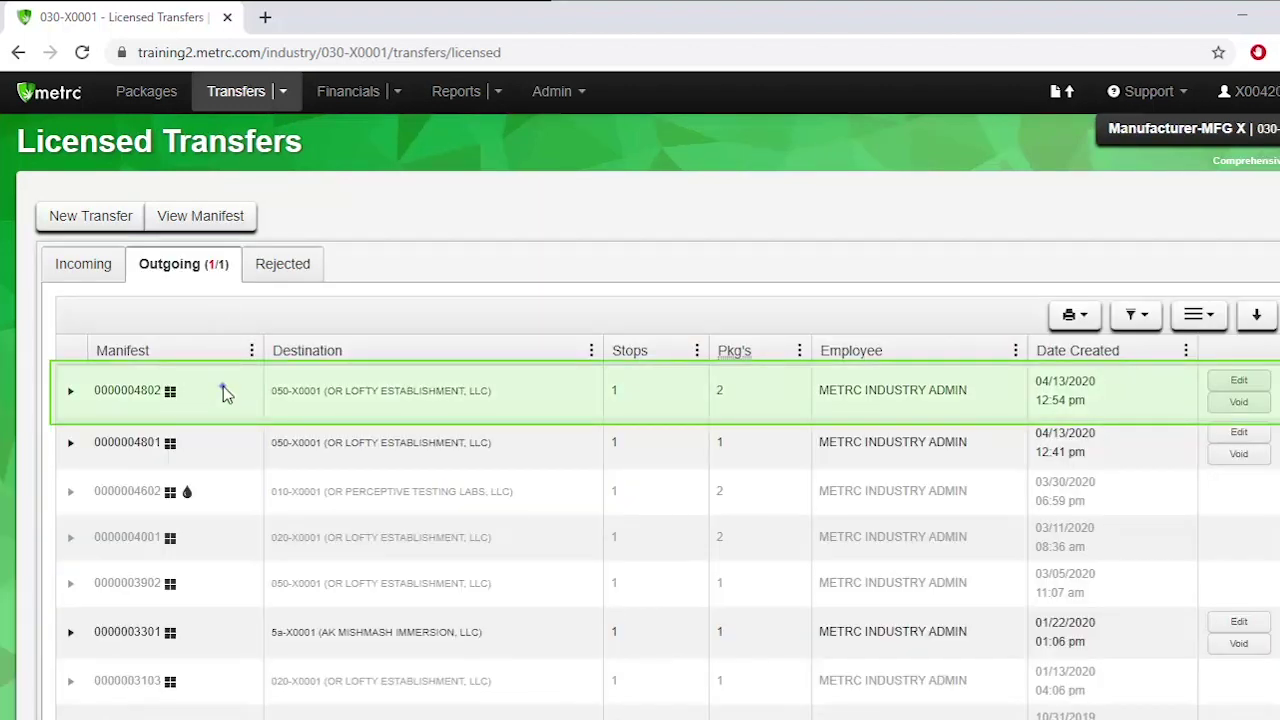
click(223, 388)
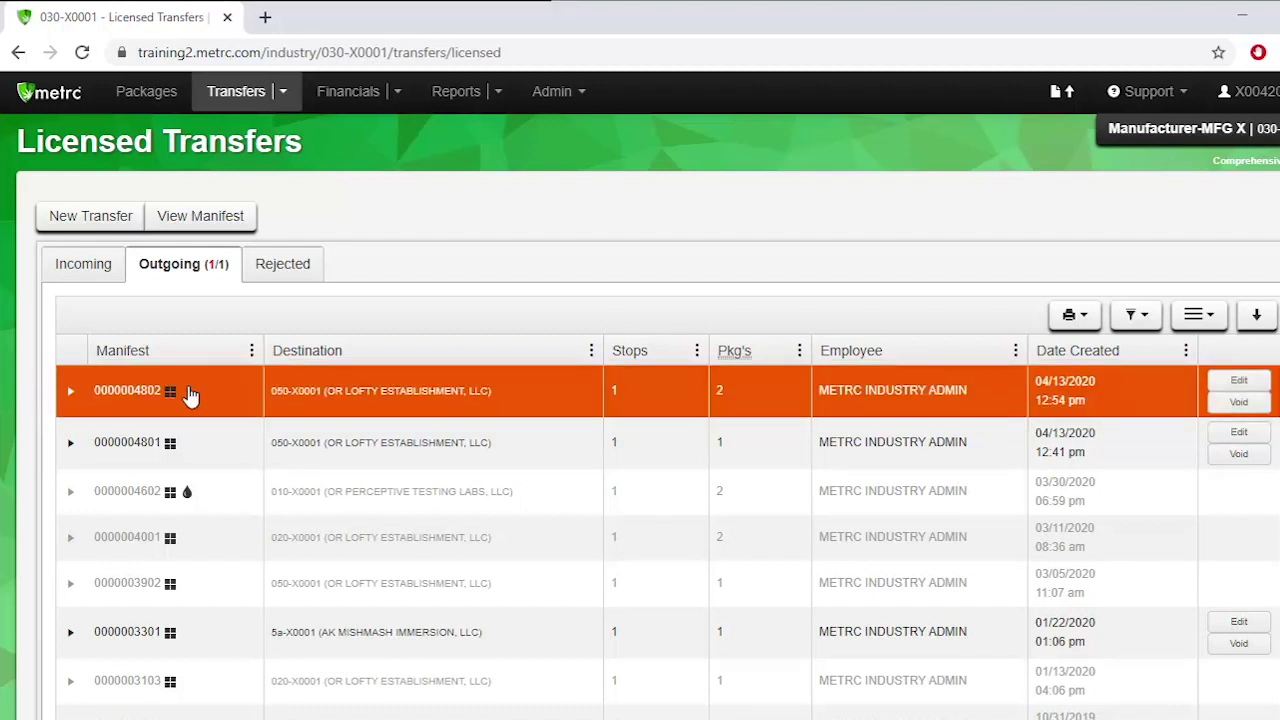
click(72, 395)
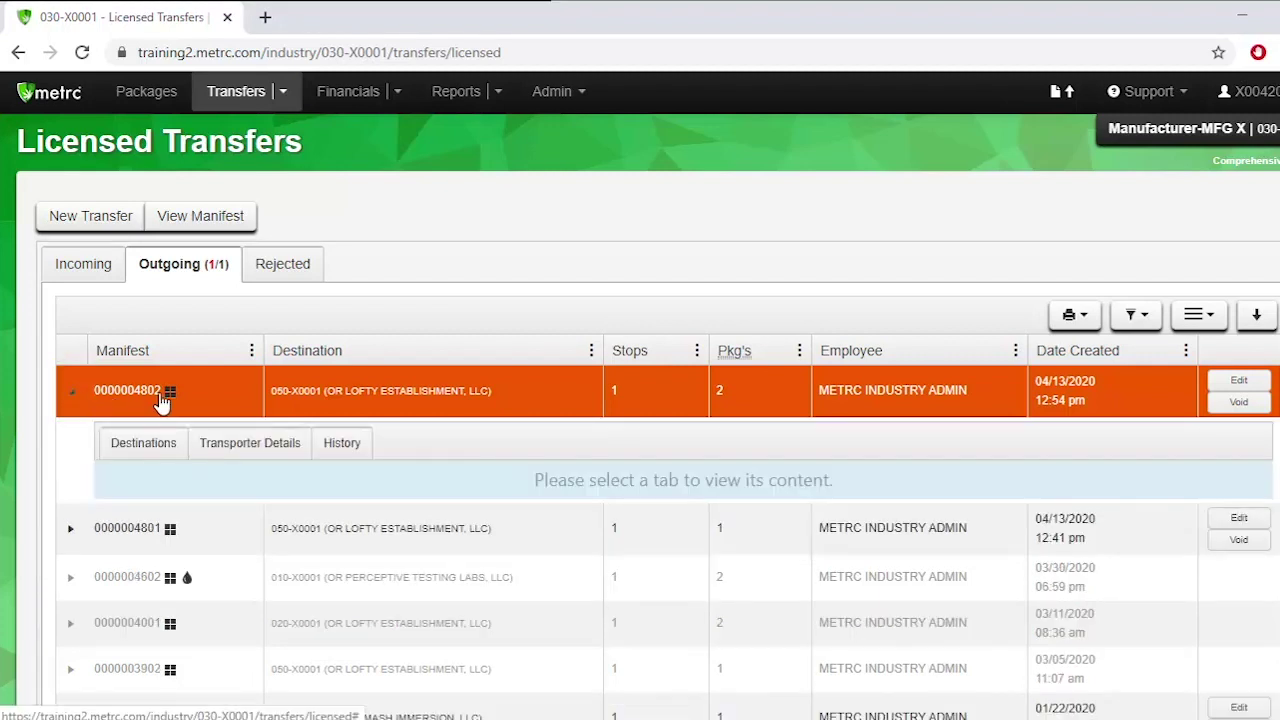
click(341, 443)
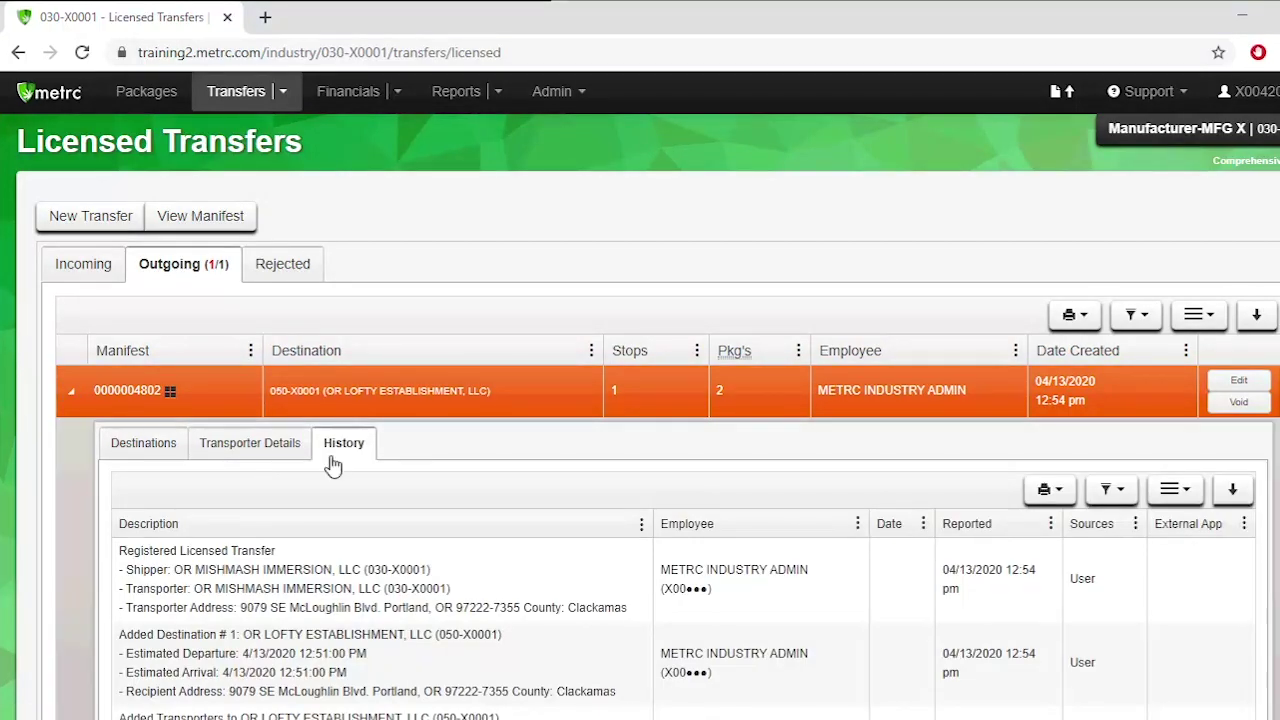
scroll(380, 477, down, 5)
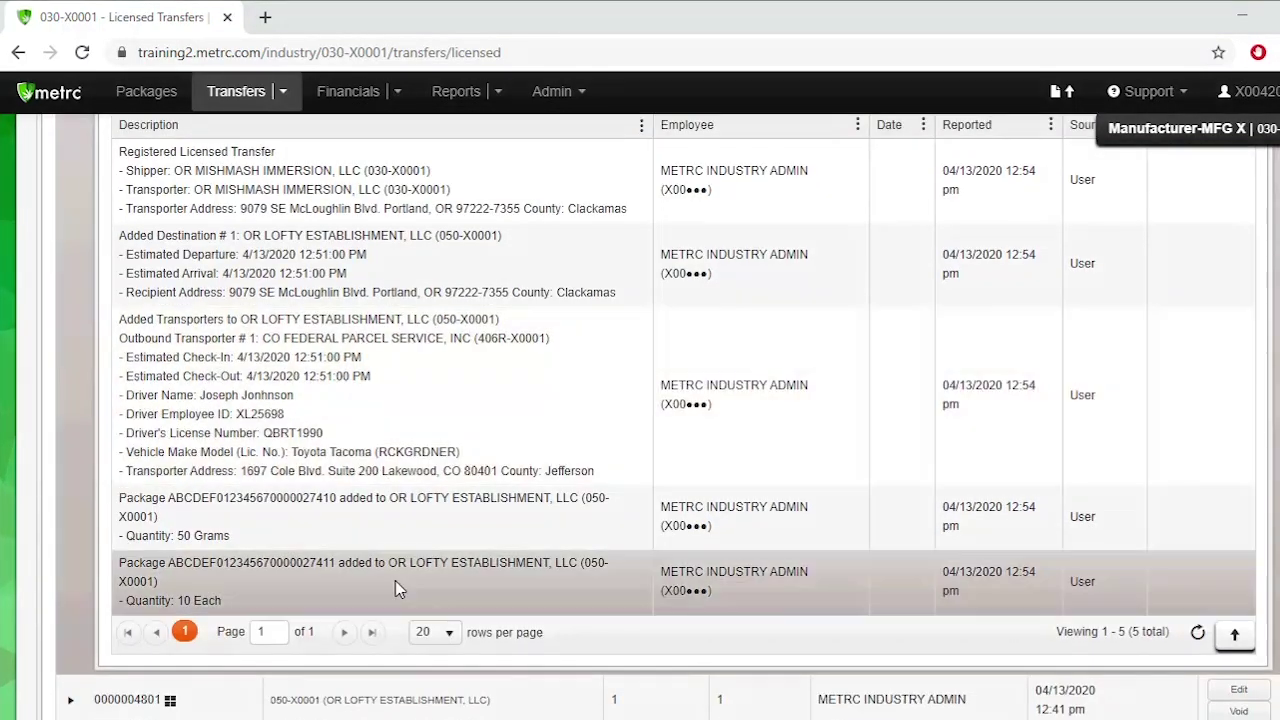
scroll(395, 580, up, 5)
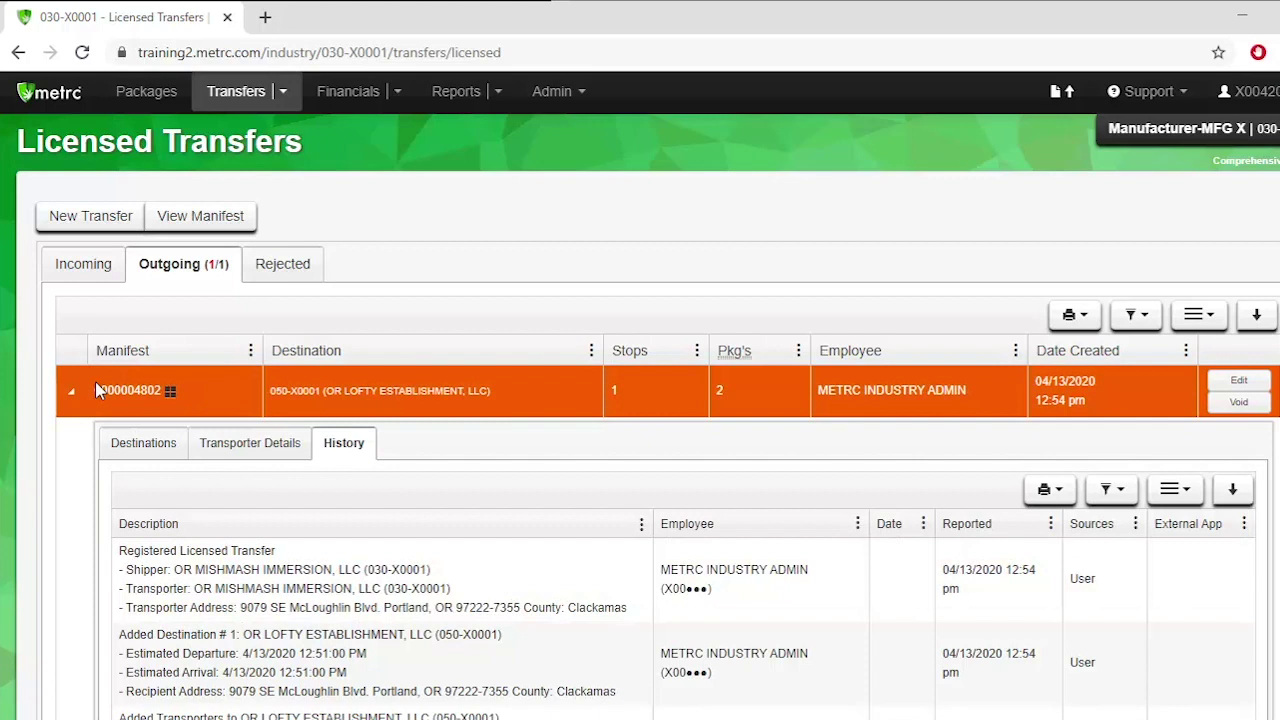
click(66, 390)
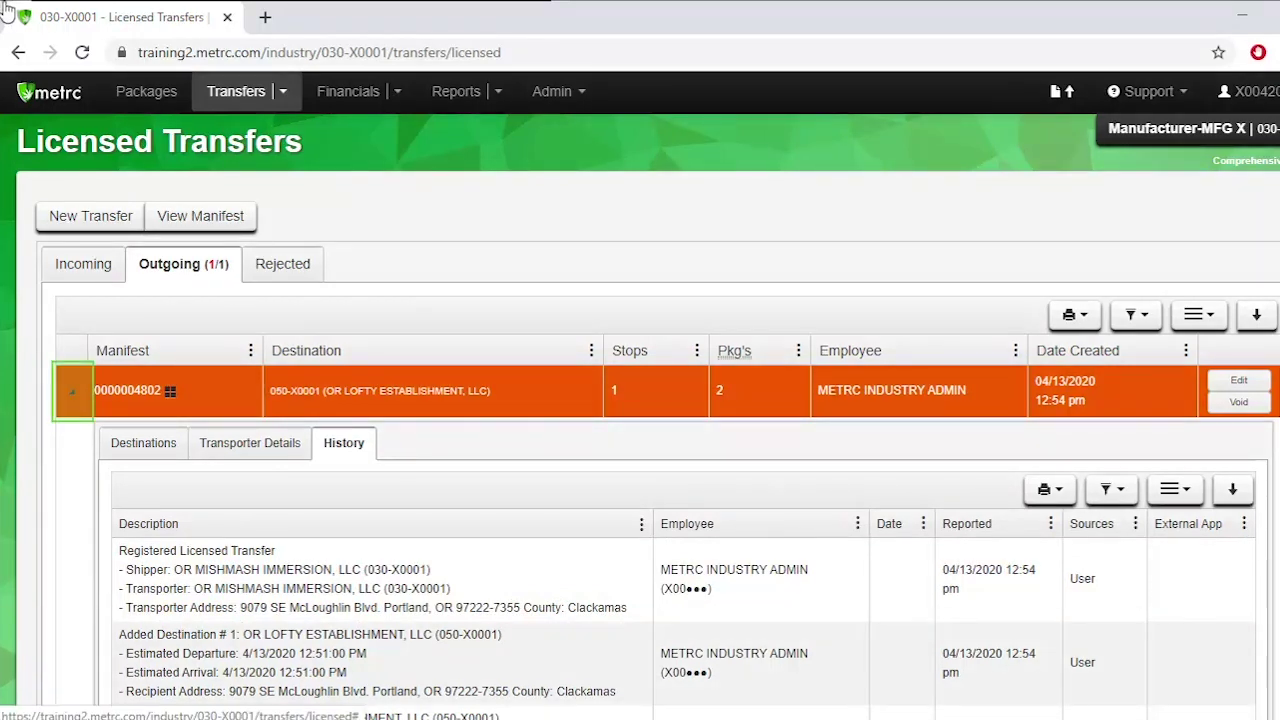
click(71, 393)
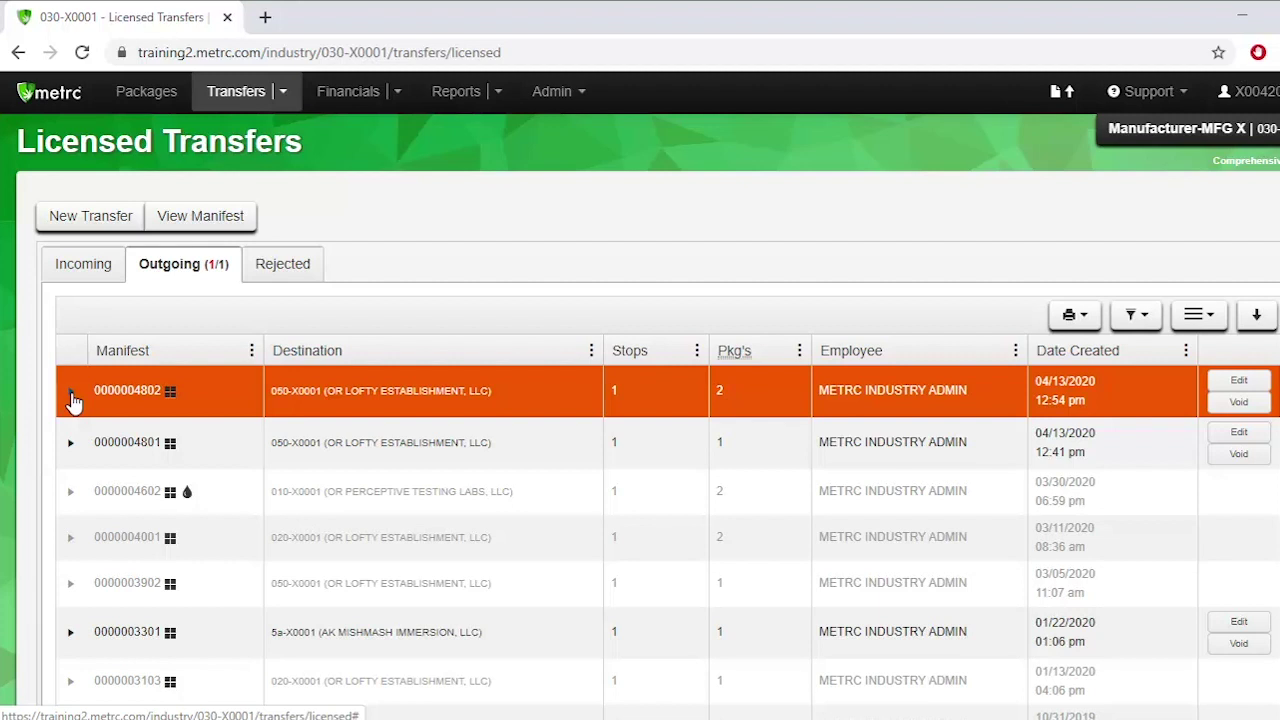
click(202, 221)
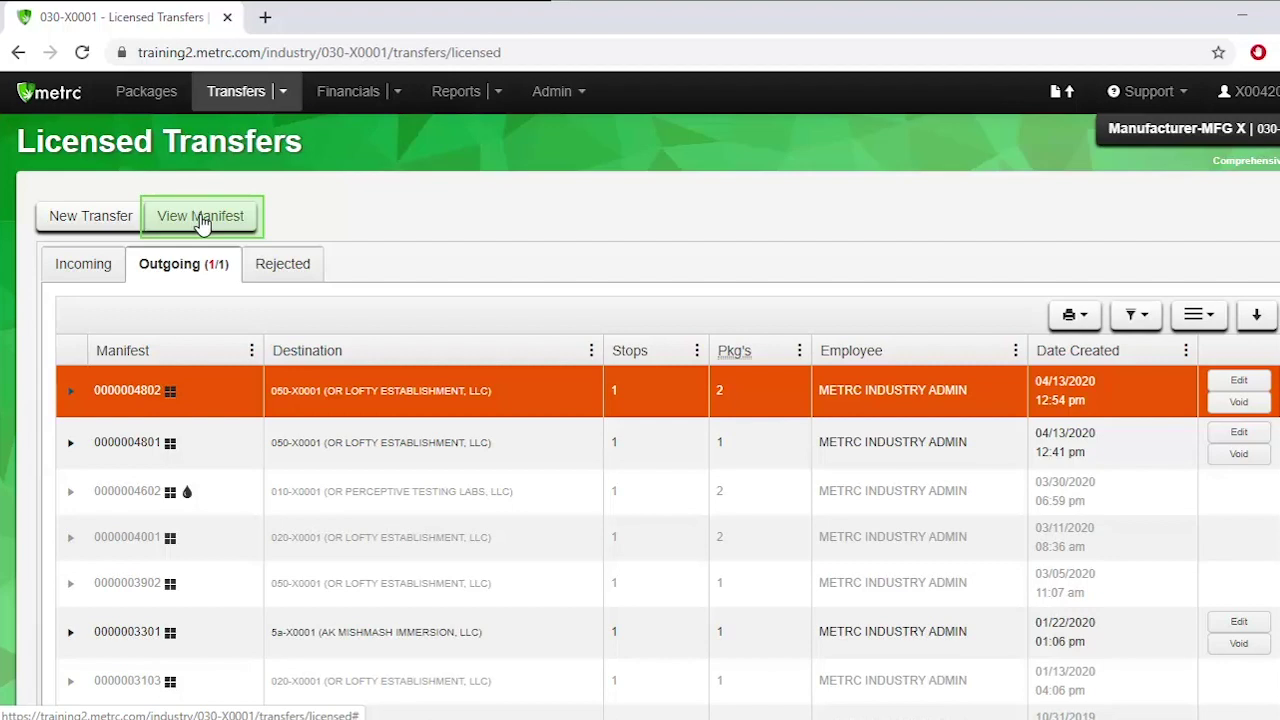
scroll(200, 222, down, 5)
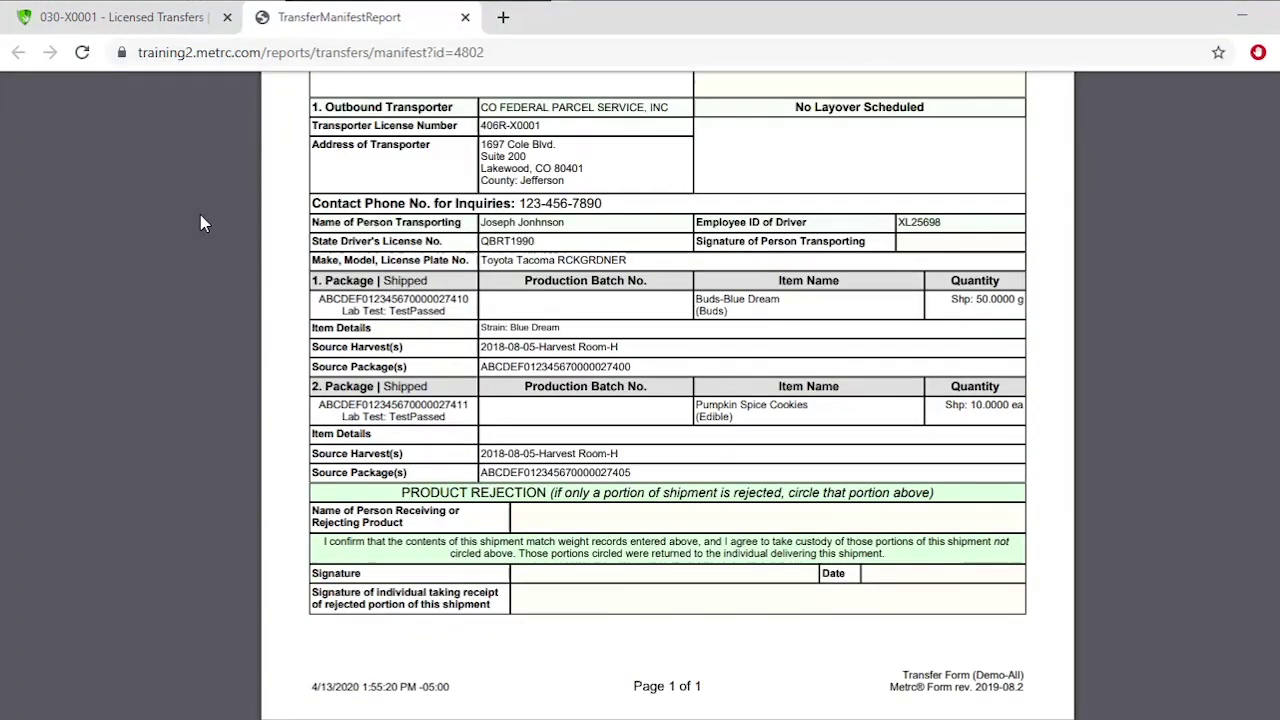
scroll(200, 222, up, 5)
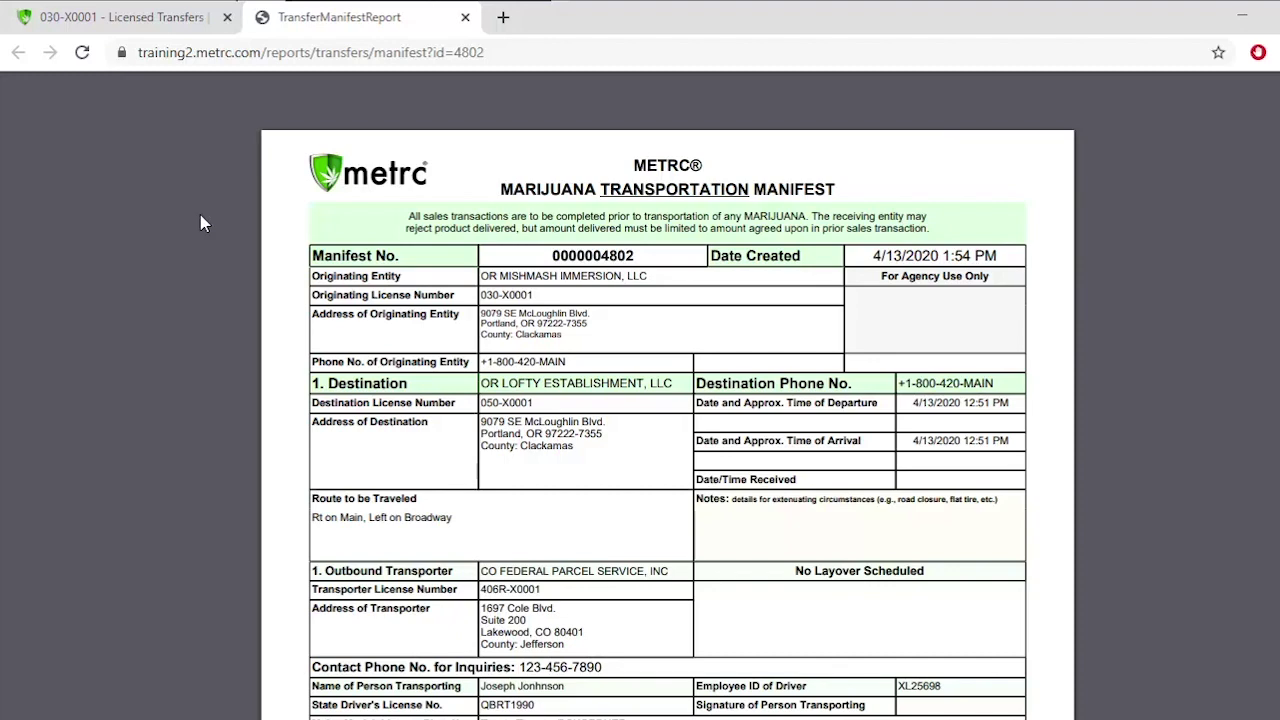
click(466, 18)
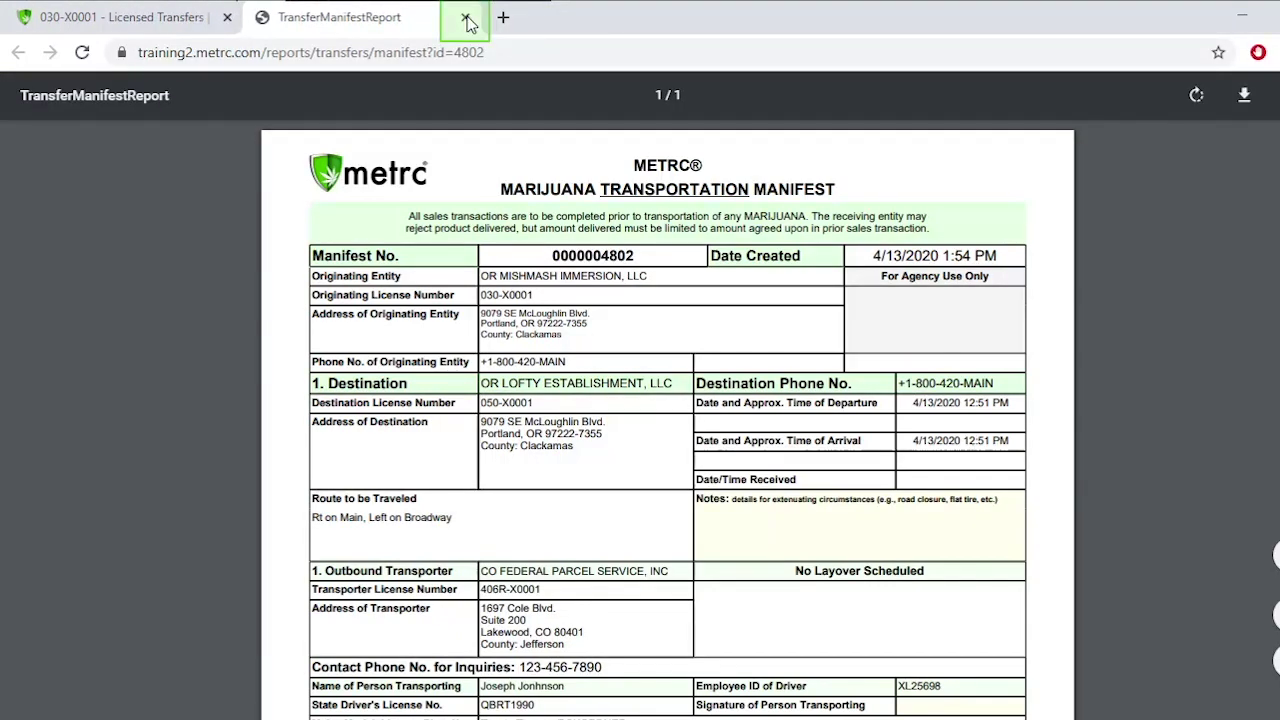
click(466, 18)
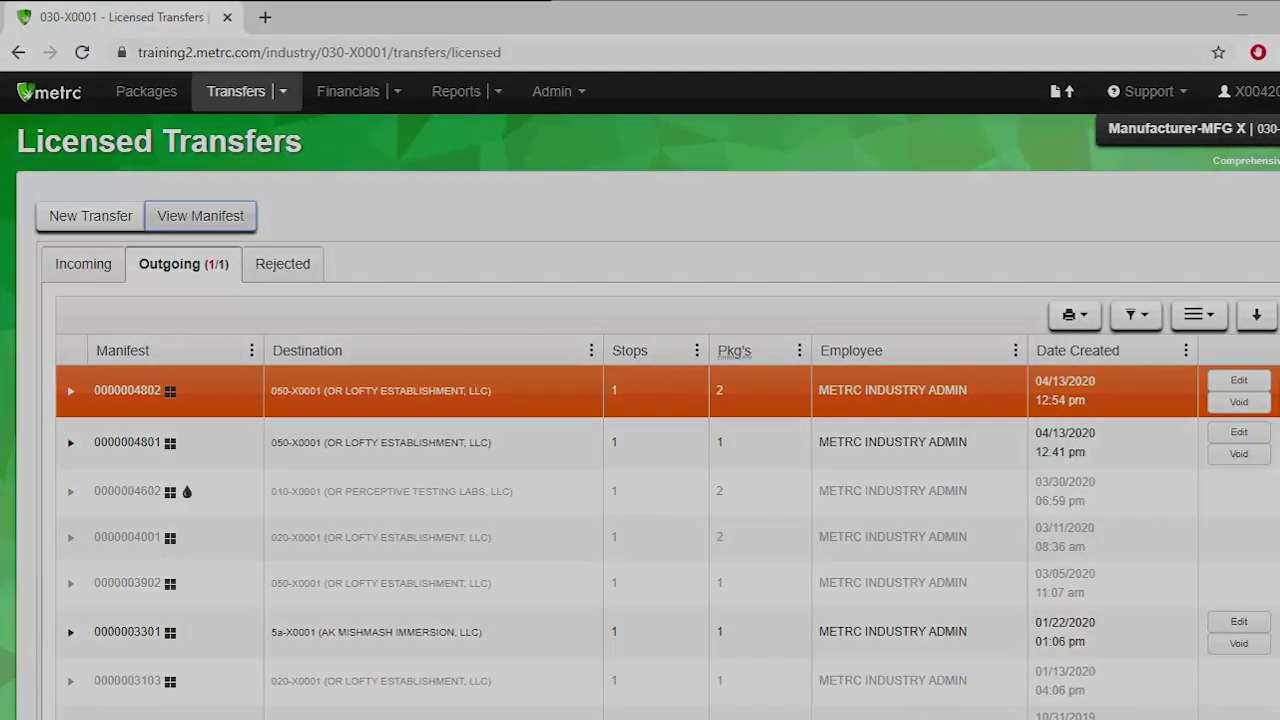